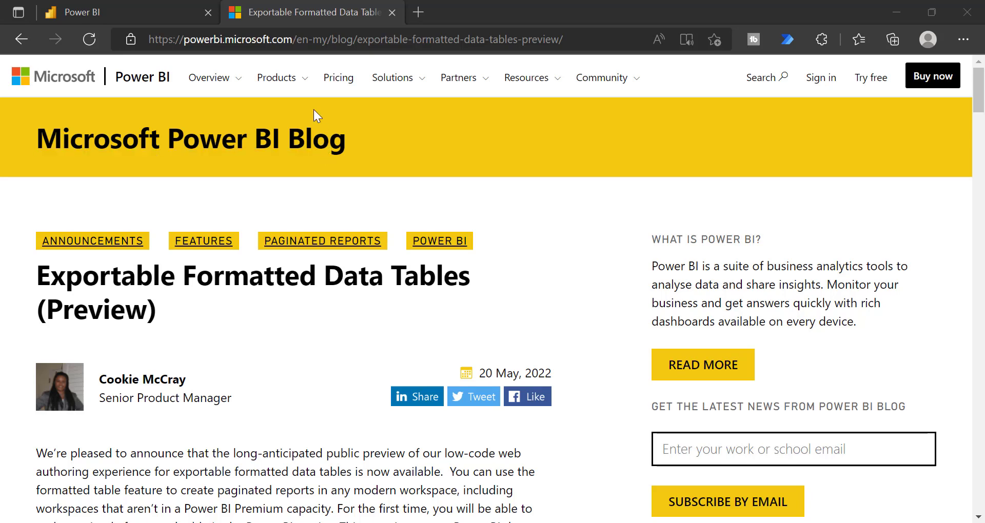
Step: Return to the Power BI workspace, open the Contoso Sales dataset and show its Create a report options
left_click(178, 7)
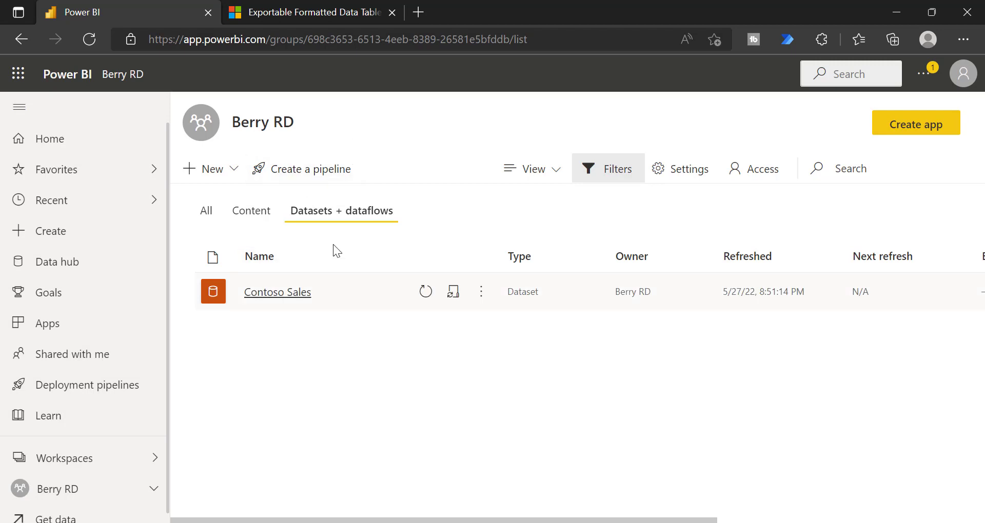
left_click(287, 294)
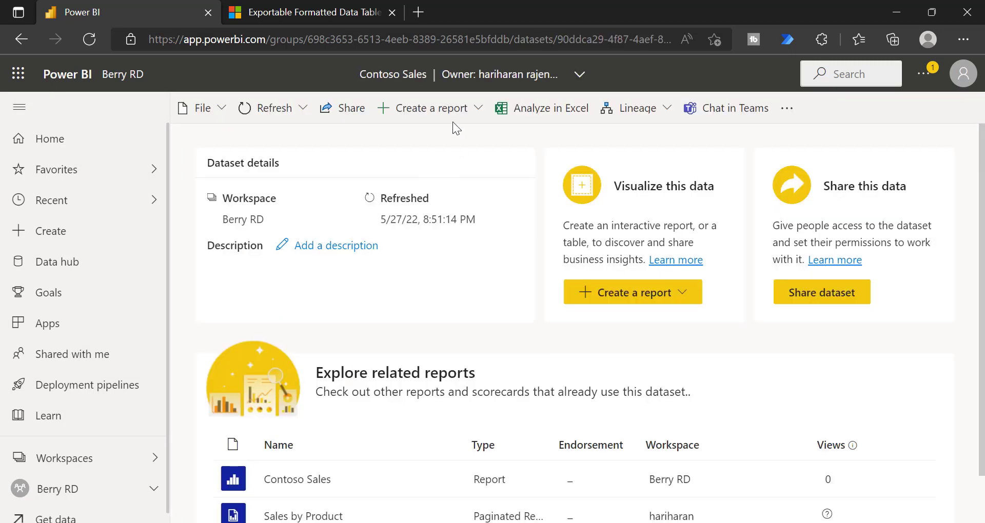
left_click(479, 111)
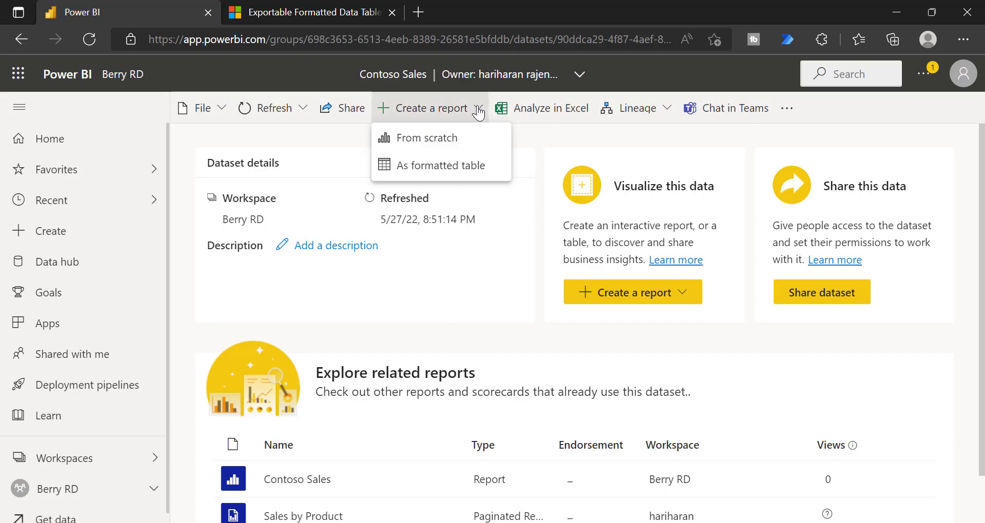
Step: Start a formatted-table report from Contoso Sales and add DimProduct's ClassName and ColorName
left_click(421, 169)
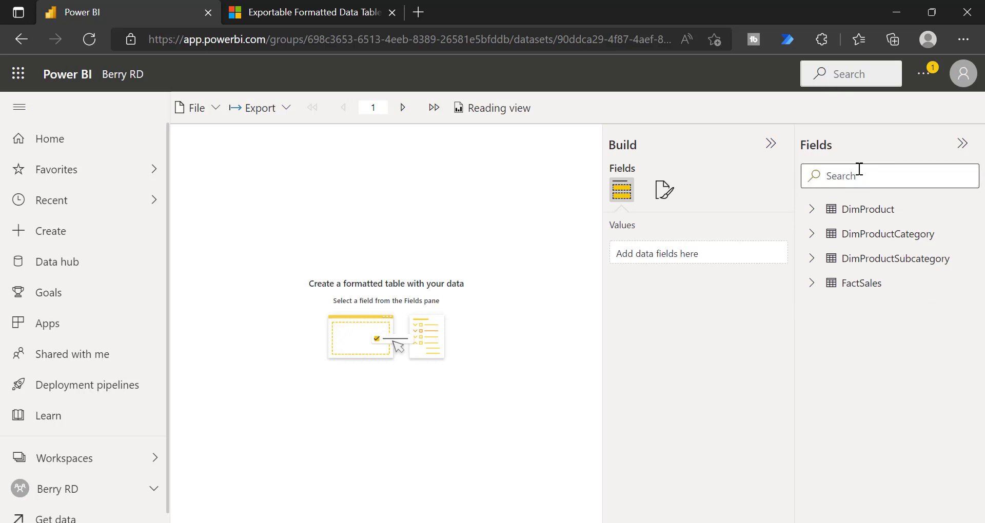
left_click(810, 210)
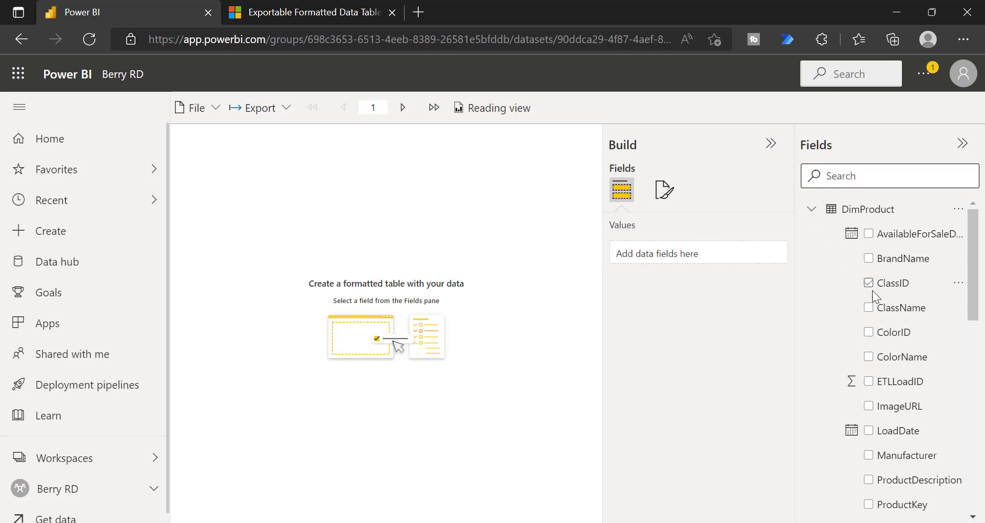
left_click(868, 309)
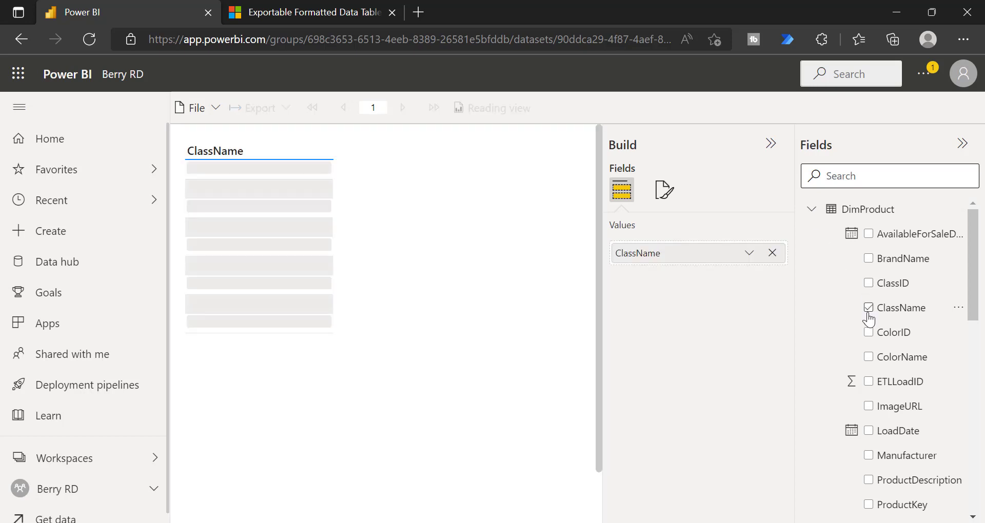
left_click(868, 358)
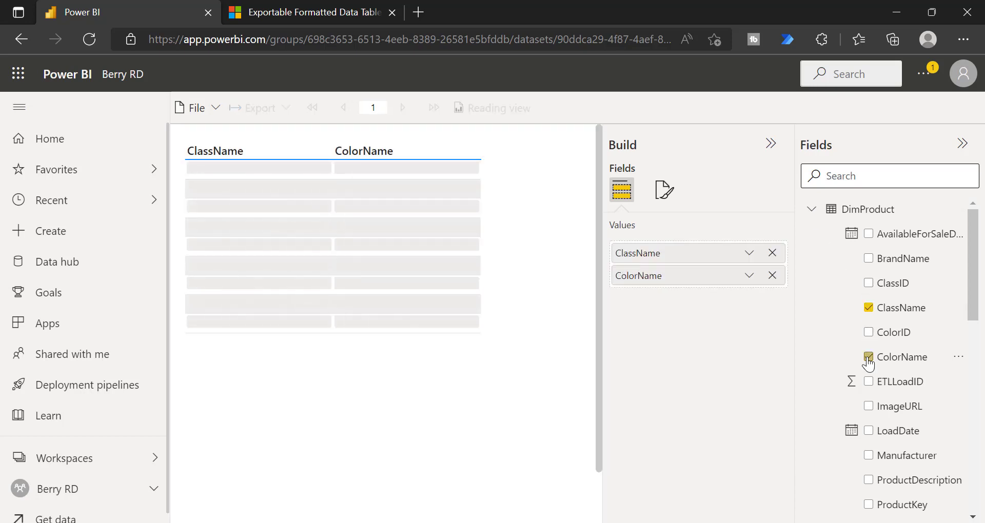
Step: Add ProductName and SalesAmount through the field search, then collapse the Fields pane
left_click(863, 168)
type("pr")
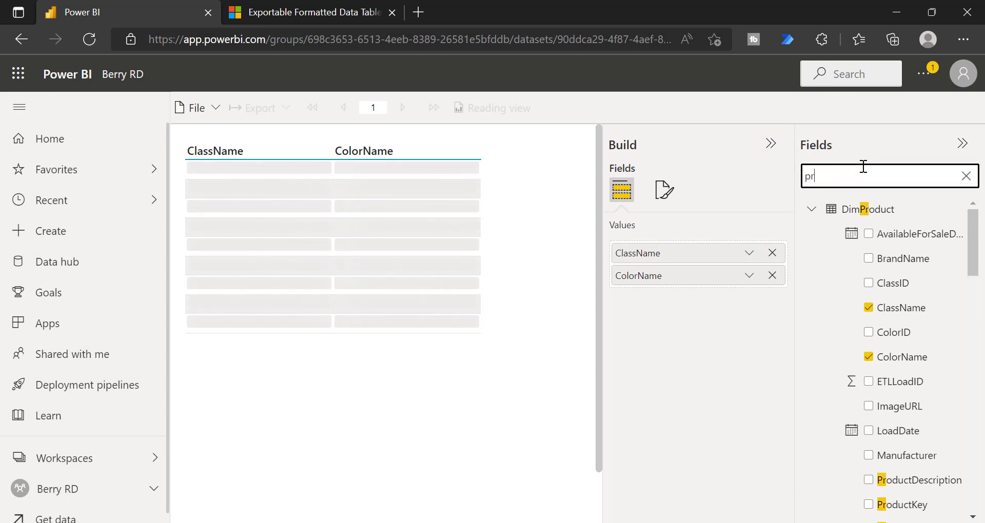
type("oduct")
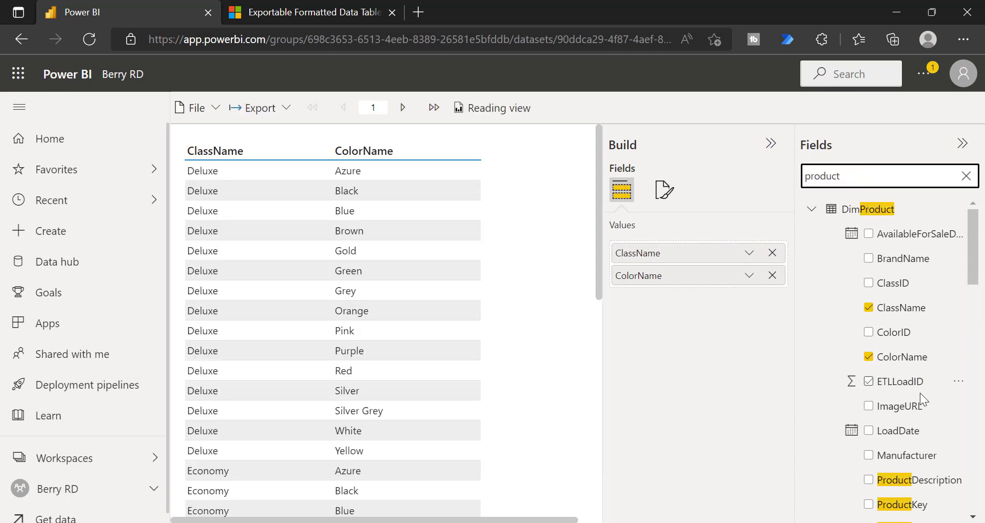
scroll(944, 368, "down", 2)
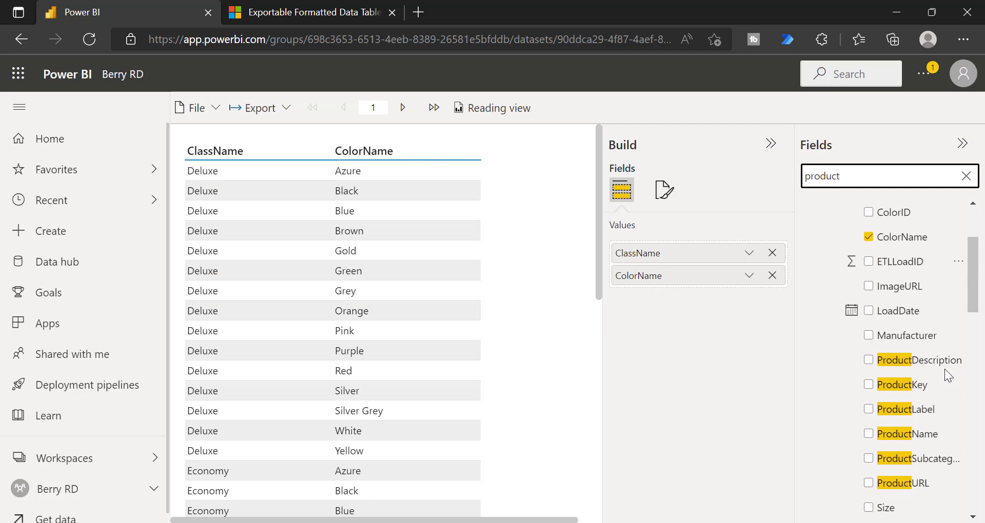
left_click(868, 439)
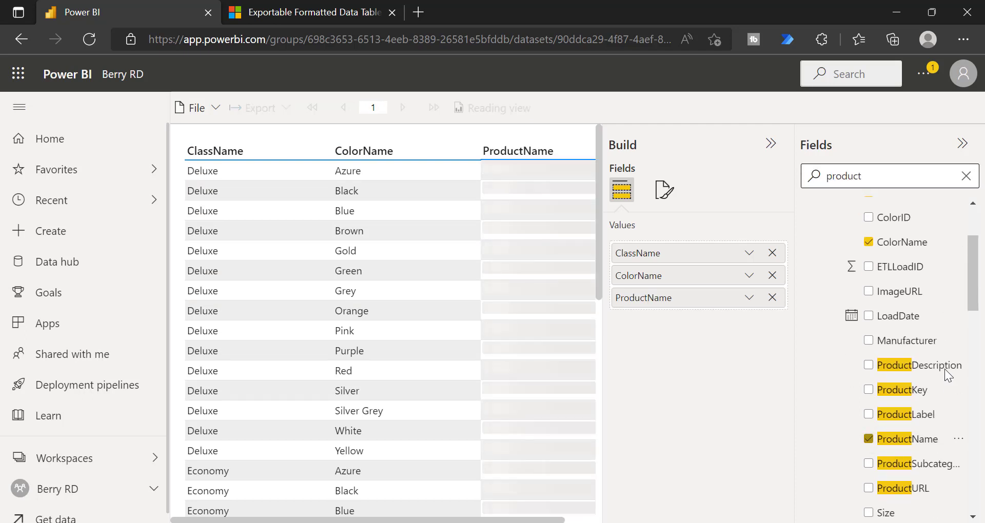
key("ctrl+a")
key("BackSpace")
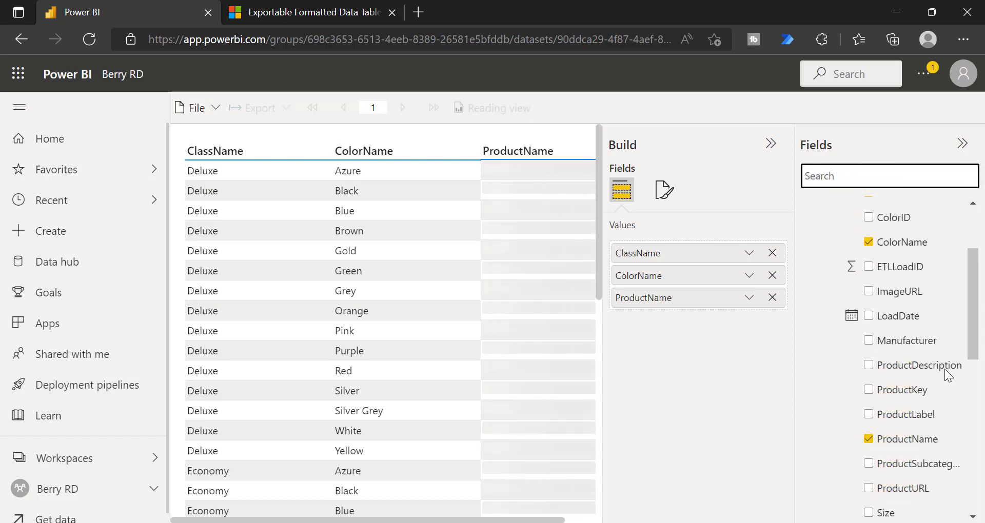
type("salesam")
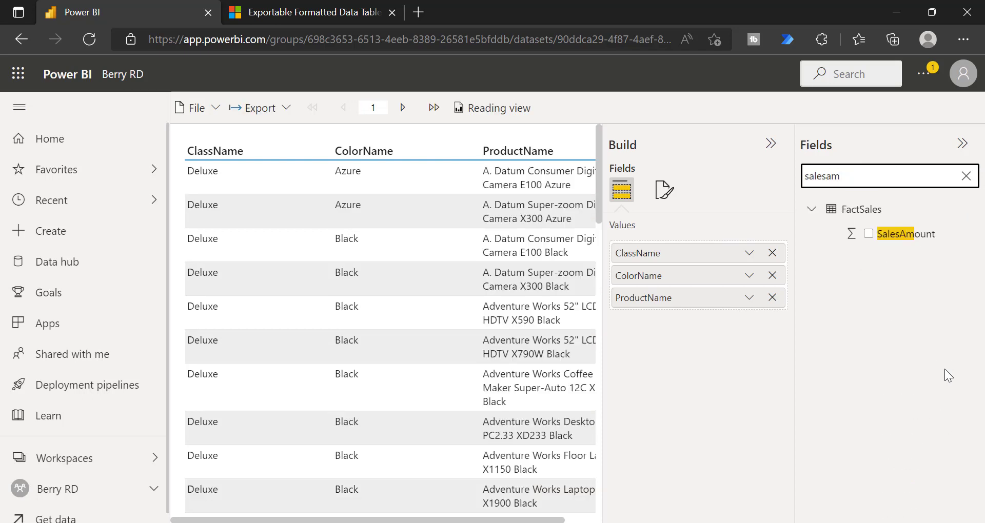
left_click(868, 234)
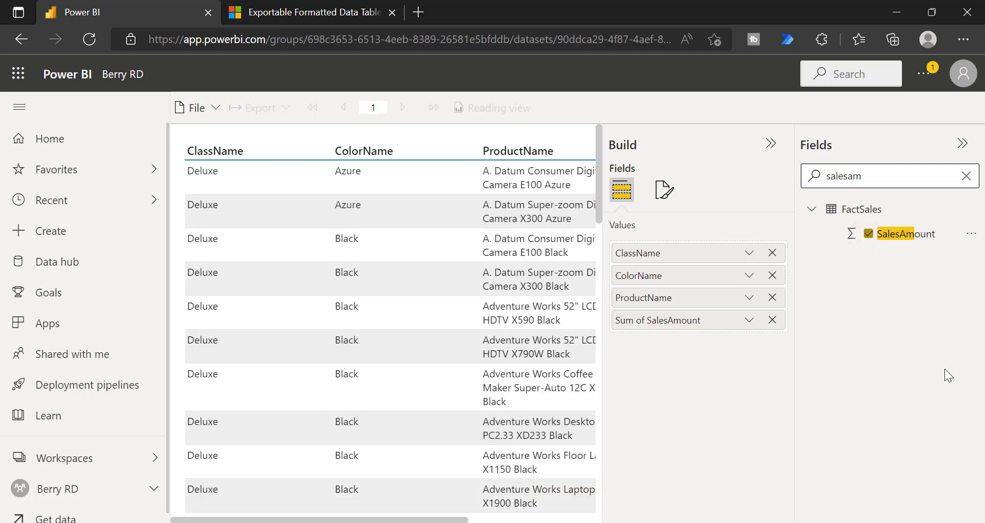
left_click(860, 154)
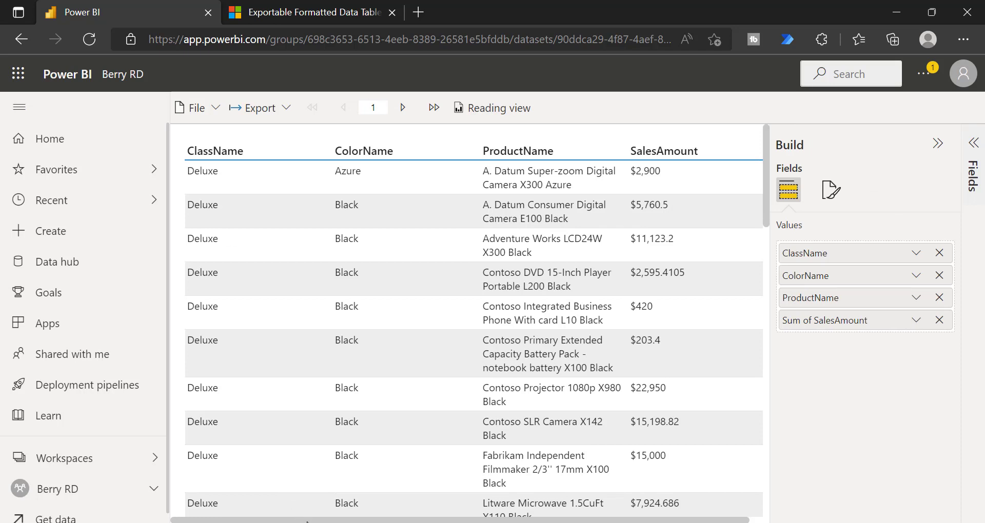
left_click_drag(302, 520, 413, 521)
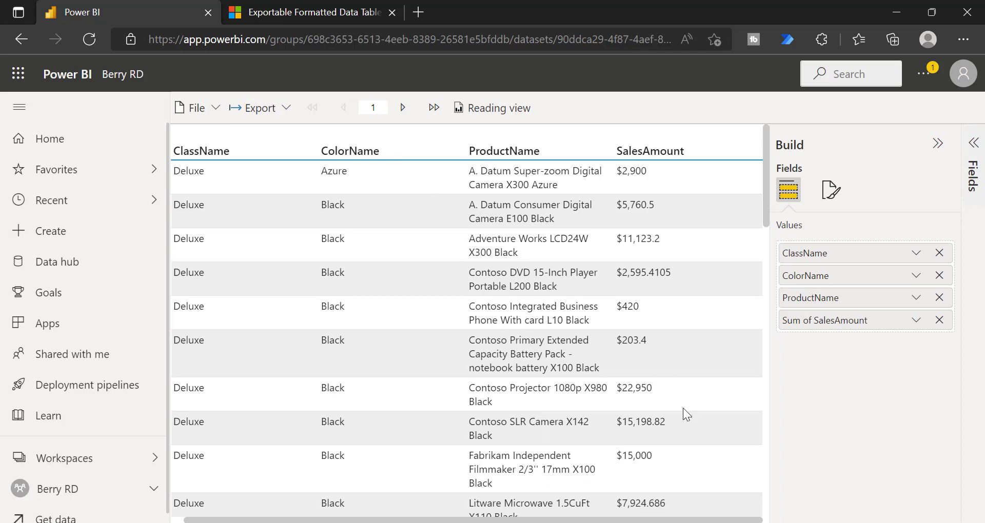
left_click(916, 323)
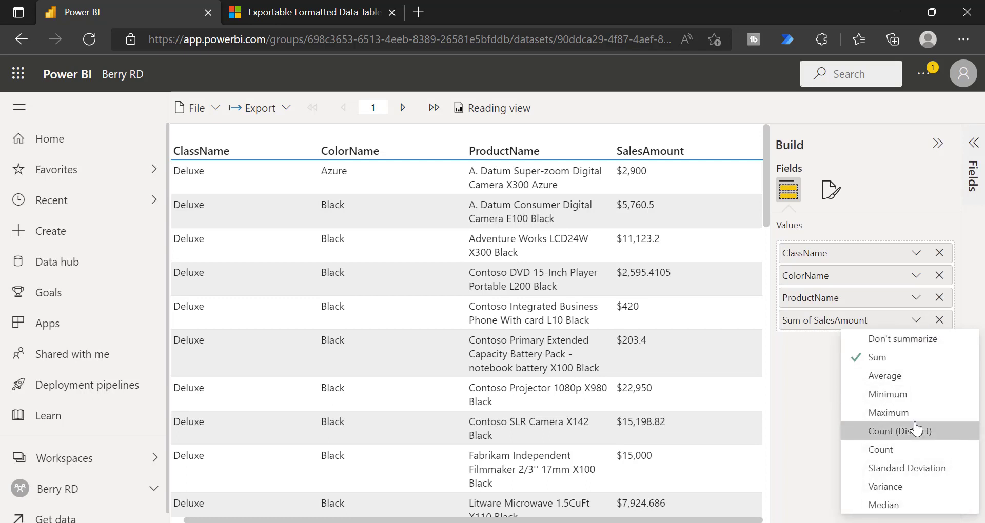
left_click(918, 255)
left_click(917, 255)
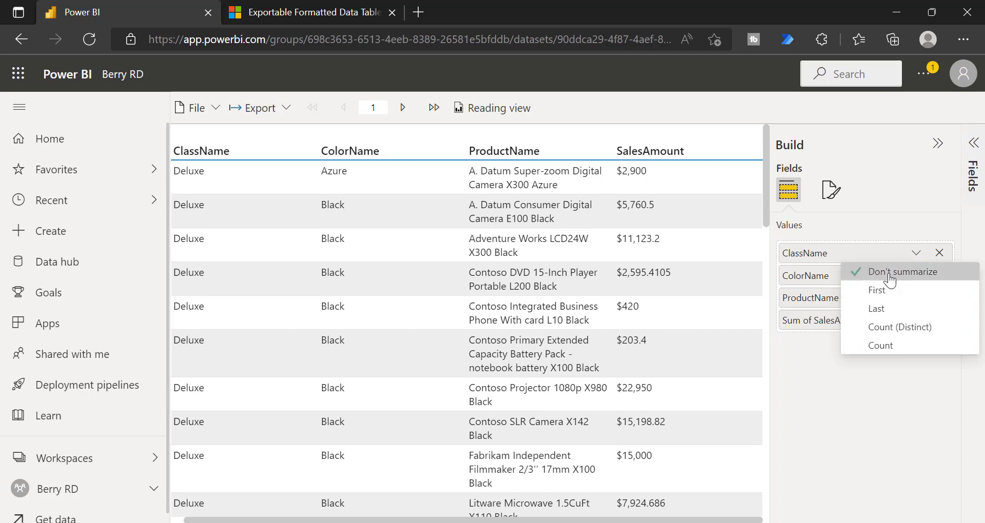
left_click(854, 428)
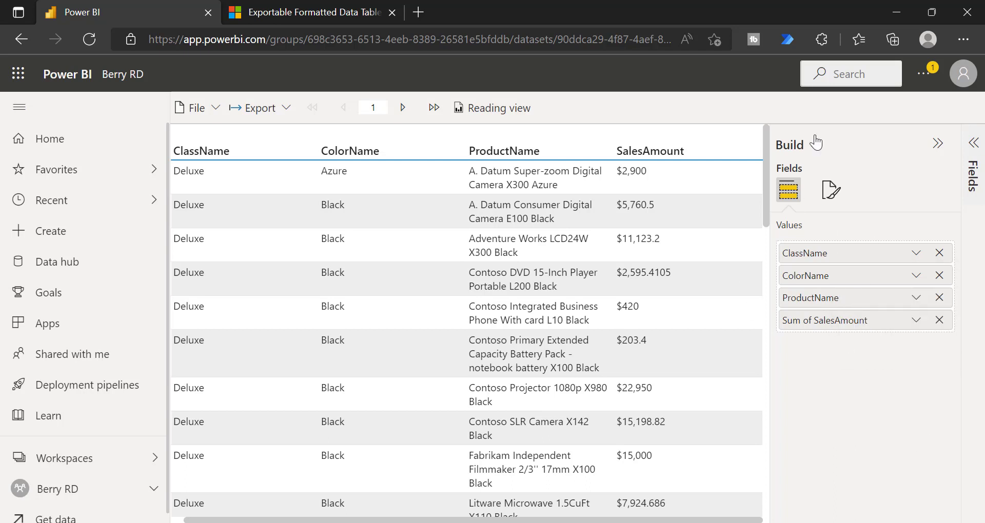
Step: Apply the Alternating rows table style and collapse the formatting pane
left_click(831, 191)
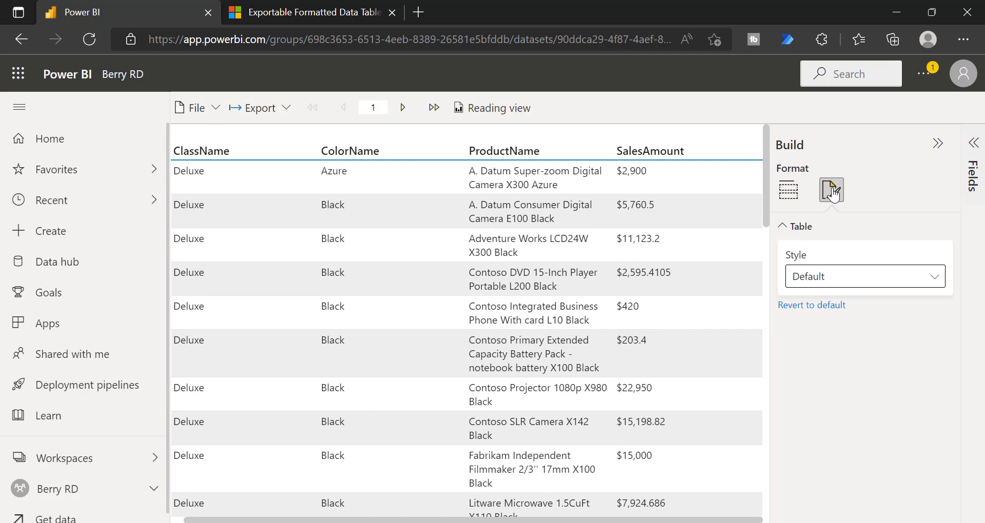
left_click(868, 281)
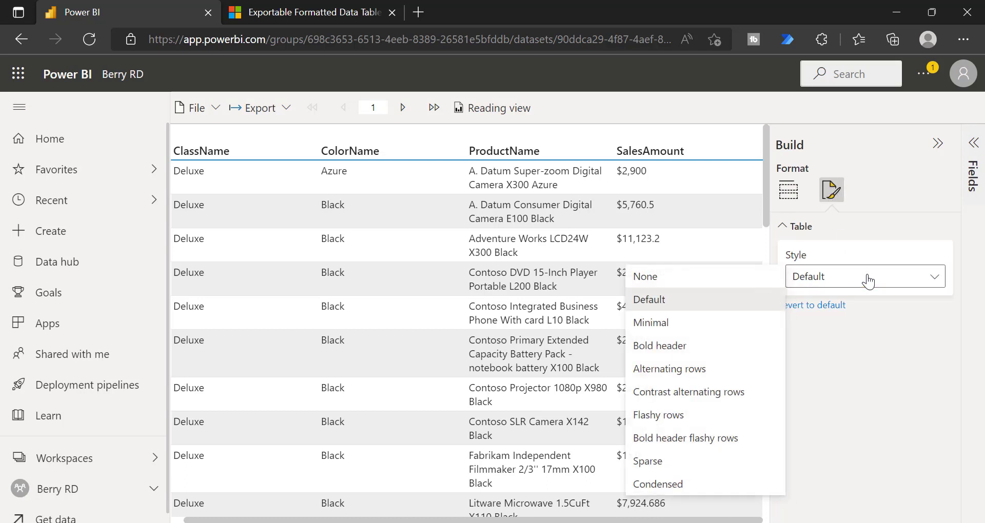
left_click(685, 370)
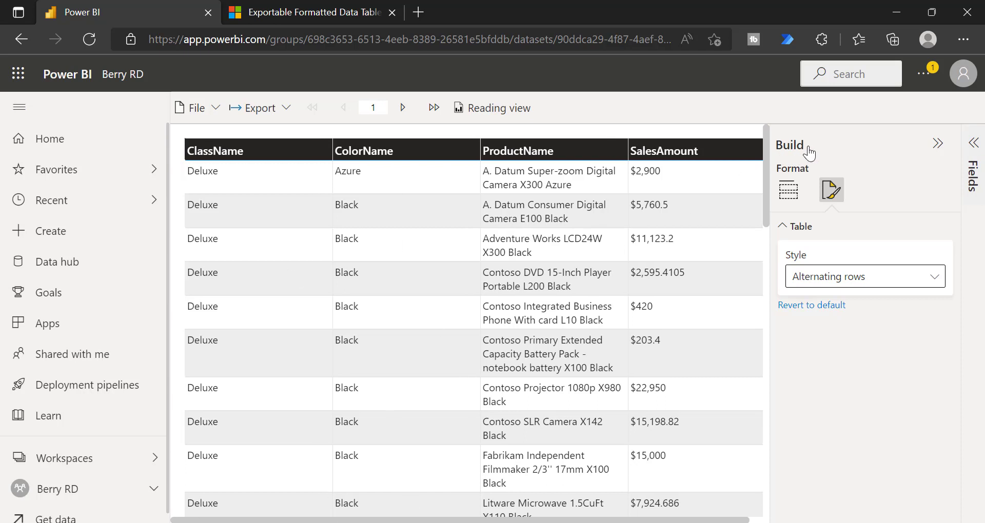
left_click(831, 154)
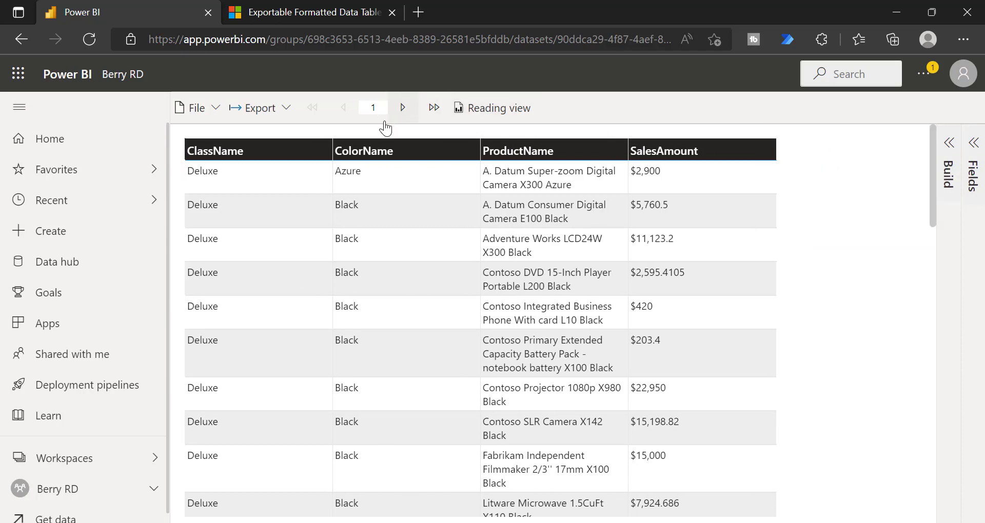
Step: Save the report as 'Sales by Product' and find it in the workspace's content list
left_click(198, 107)
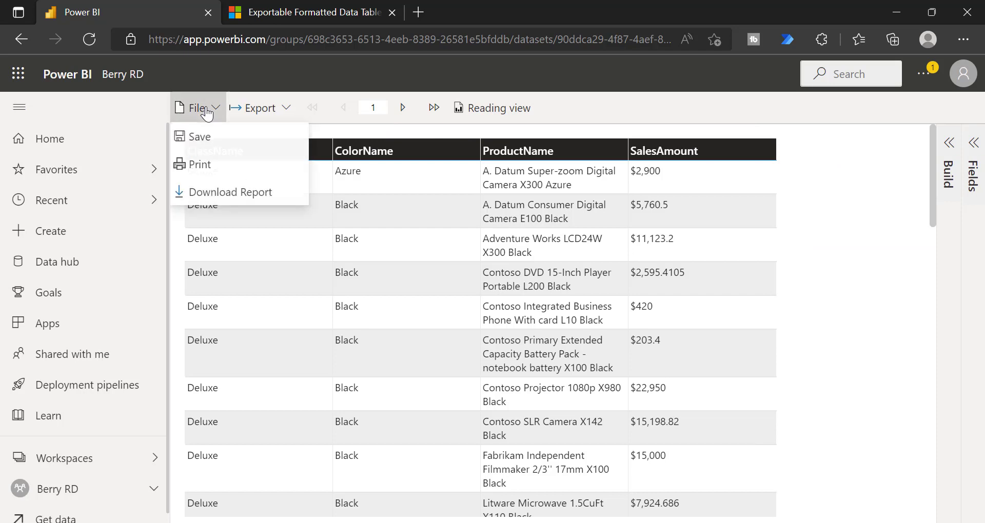
left_click(207, 147)
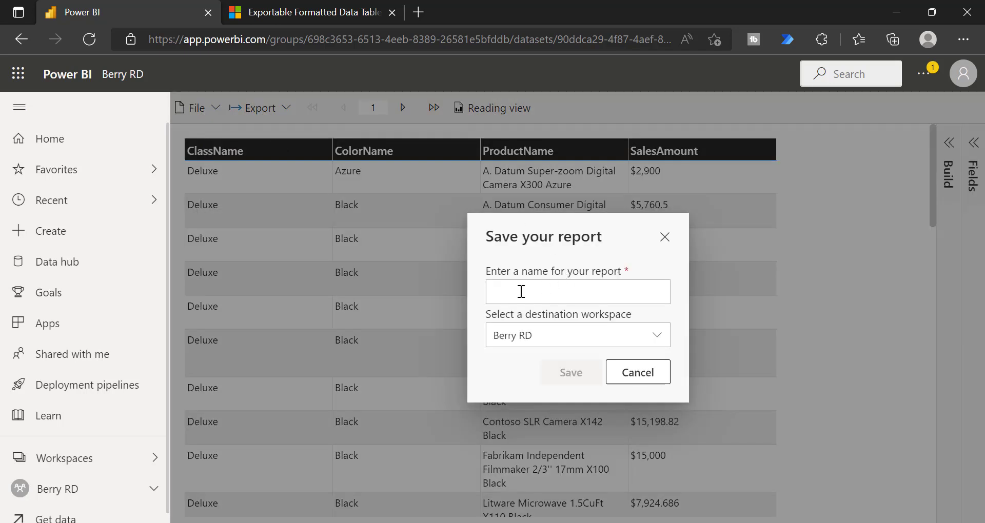
type("S")
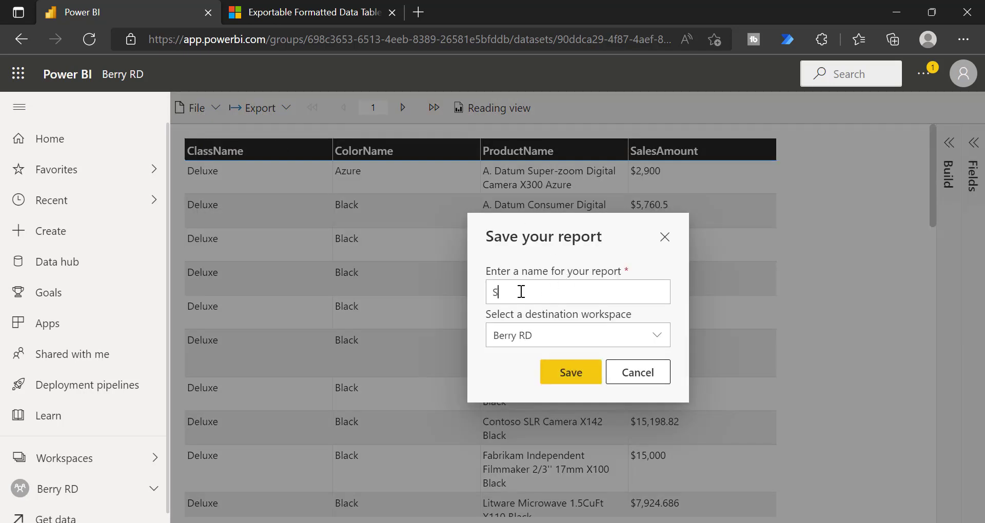
type("lesales by Product")
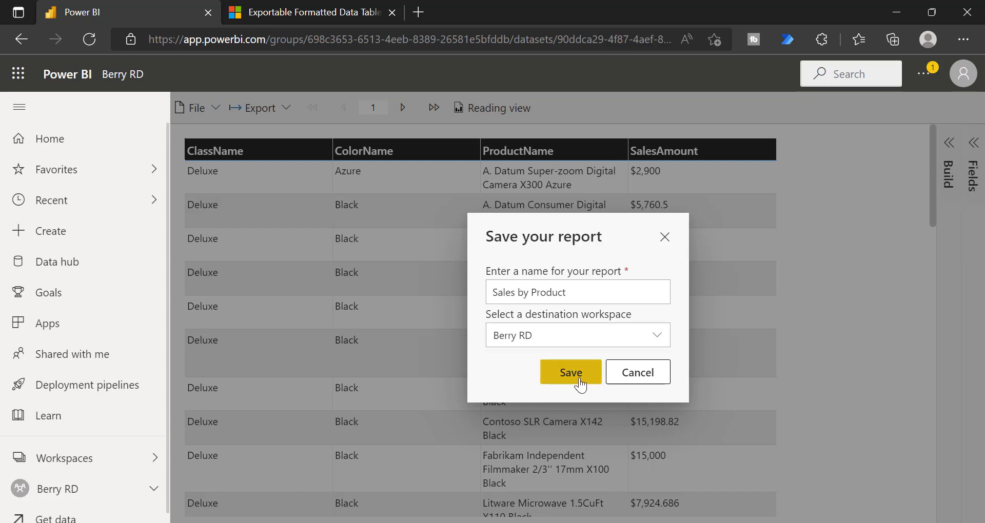
left_click(577, 376)
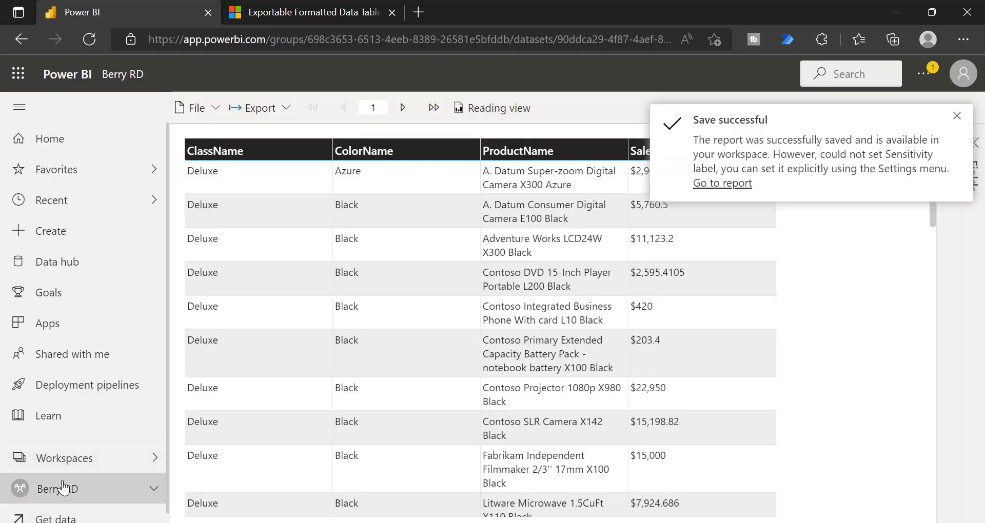
left_click(64, 488)
left_click(243, 210)
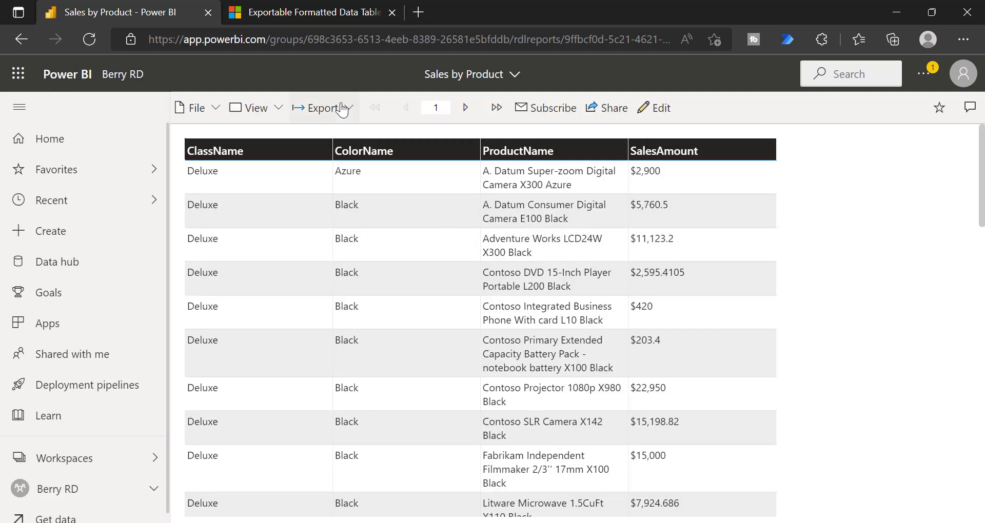
Step: Export the report to Microsoft Excel (.xlsx) and open the downloaded Sales by Product (1).xlsx
left_click(318, 106)
left_click(338, 136)
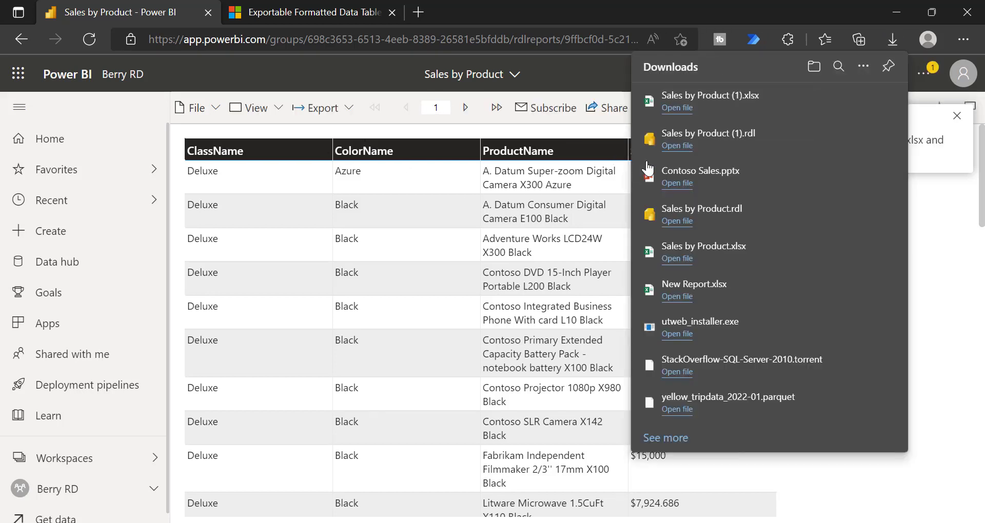
left_click(676, 108)
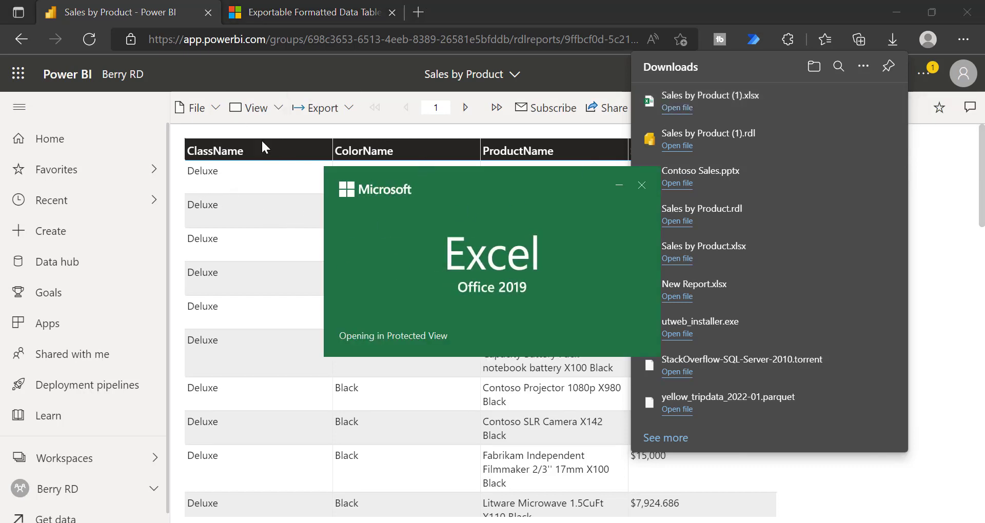
left_click(261, 217)
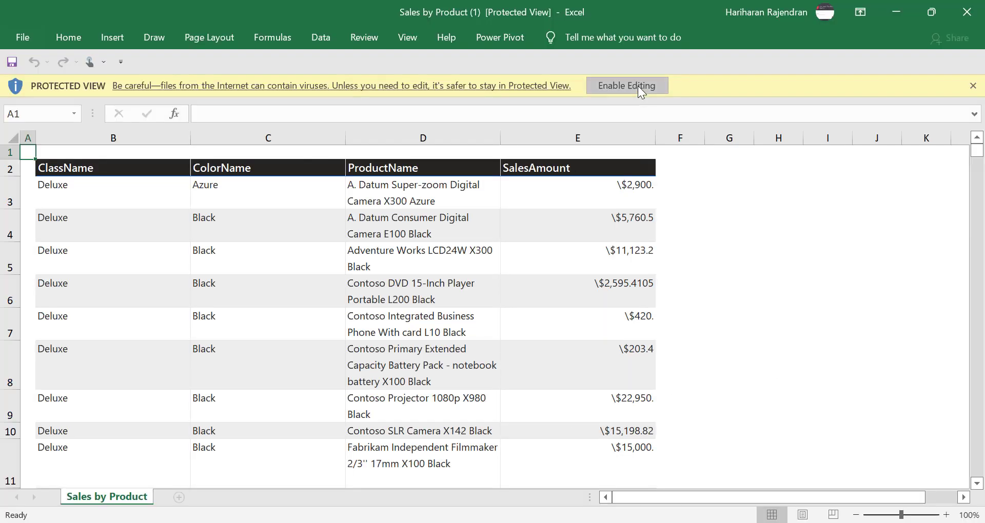
Step: Enable editing and inspect the stored SalesAmount values in cells E3 and E4
left_click(638, 86)
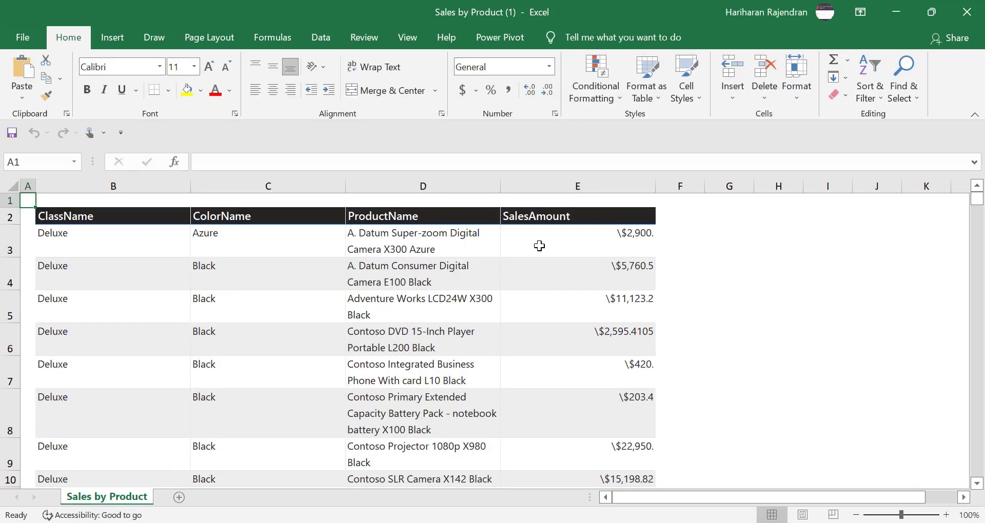
left_click(643, 237)
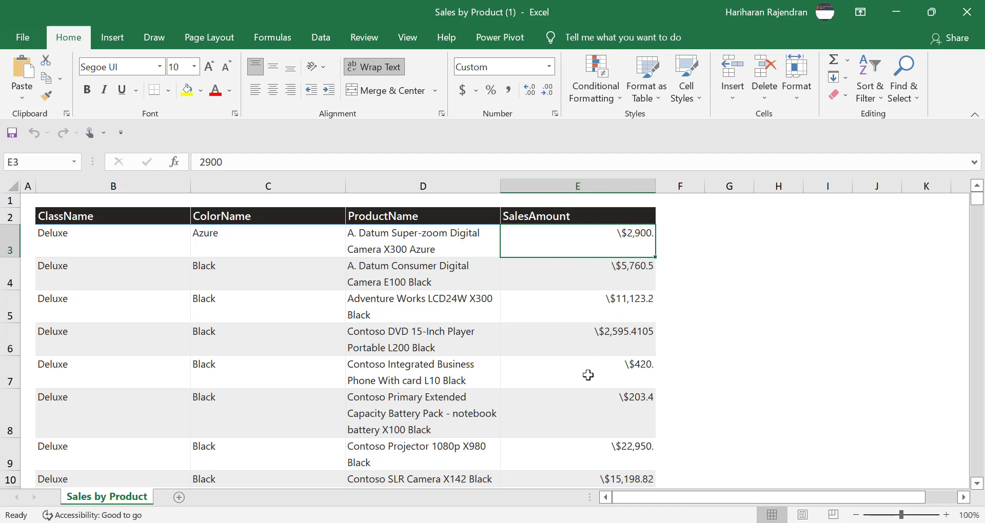
left_click(585, 274)
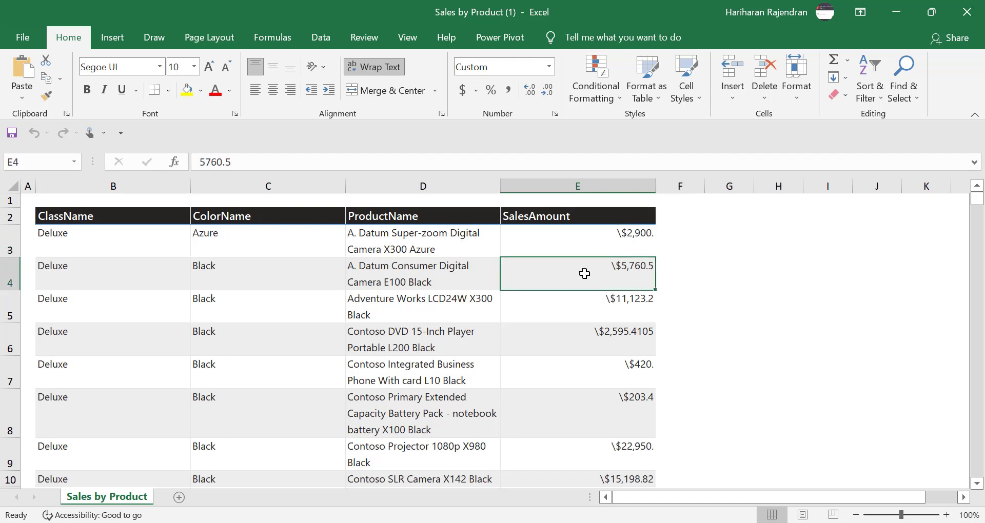
left_click(649, 233)
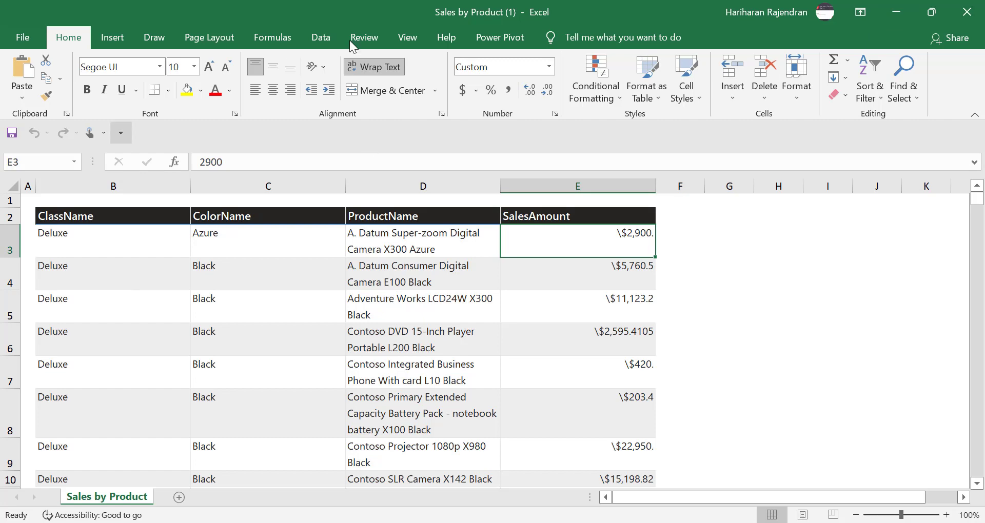
Step: Minimize Excel, export the report as PDF (.pdf), and open the downloaded Sales by Product.pdf
left_click(896, 13)
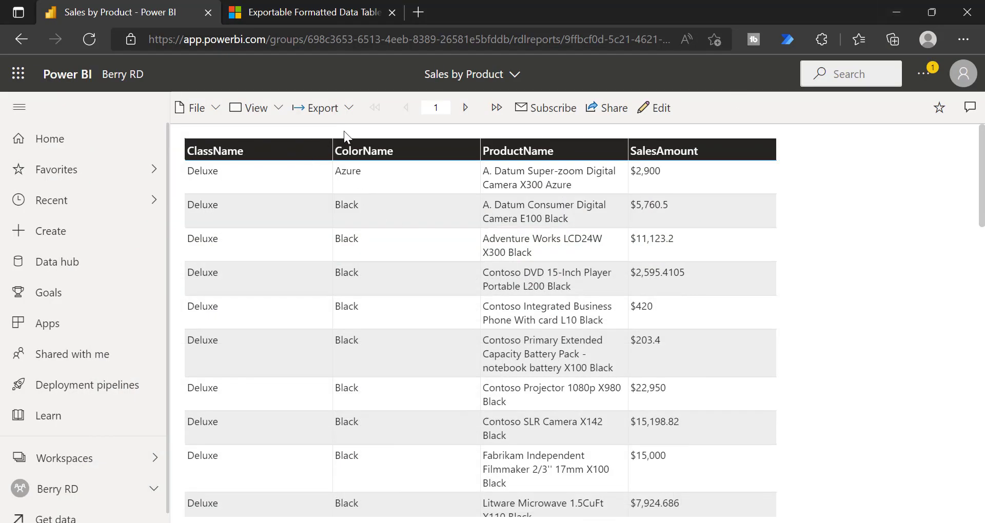
left_click(346, 110)
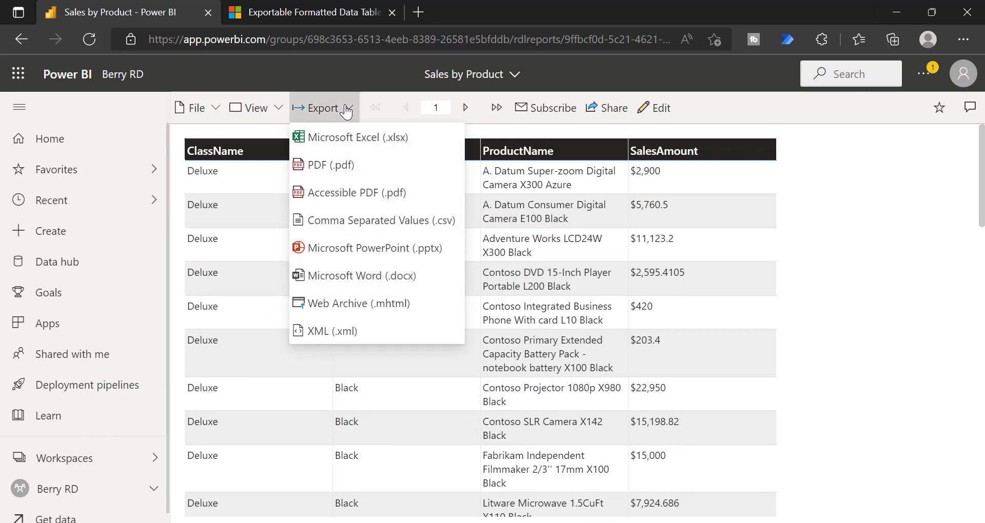
left_click(335, 169)
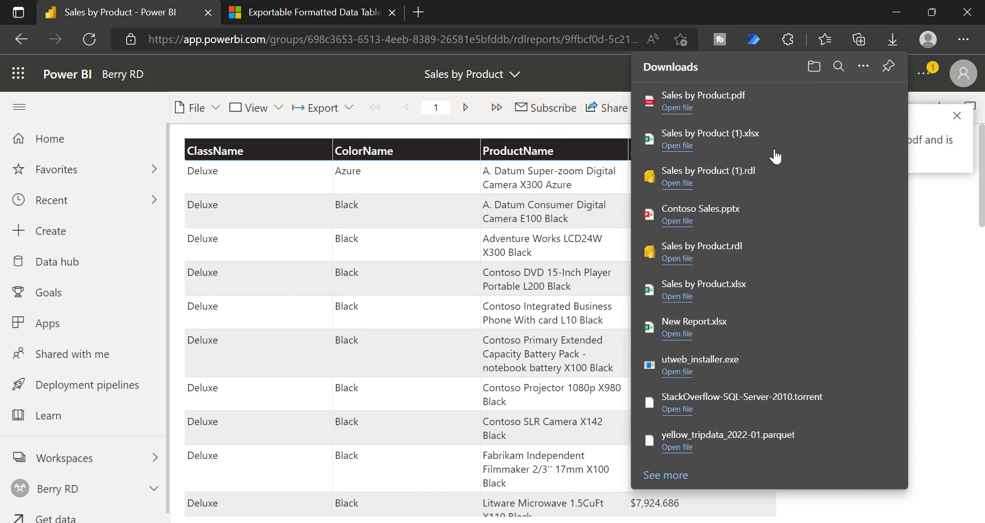
left_click(690, 102)
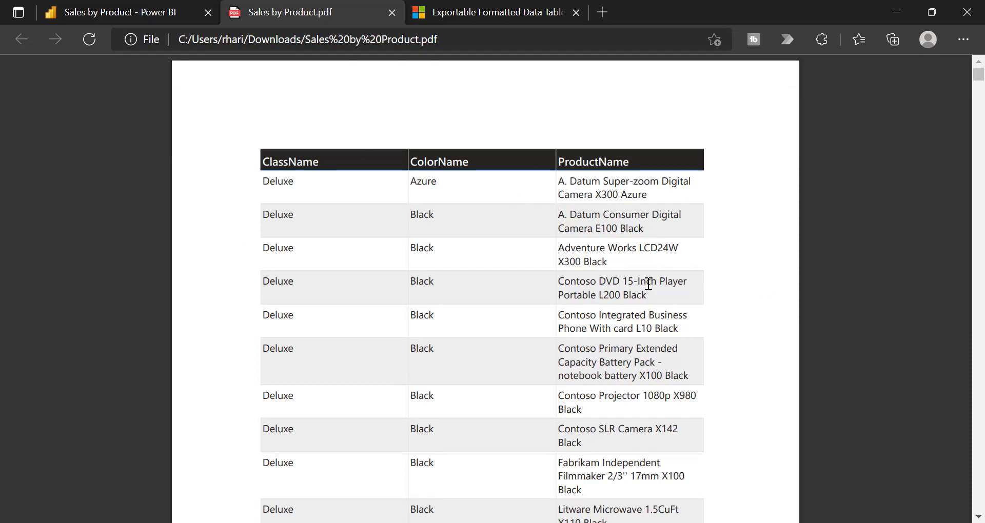
Step: Scroll the exported PDF to page 2, then return to the Power BI report tab
scroll(648, 284, "down", 15)
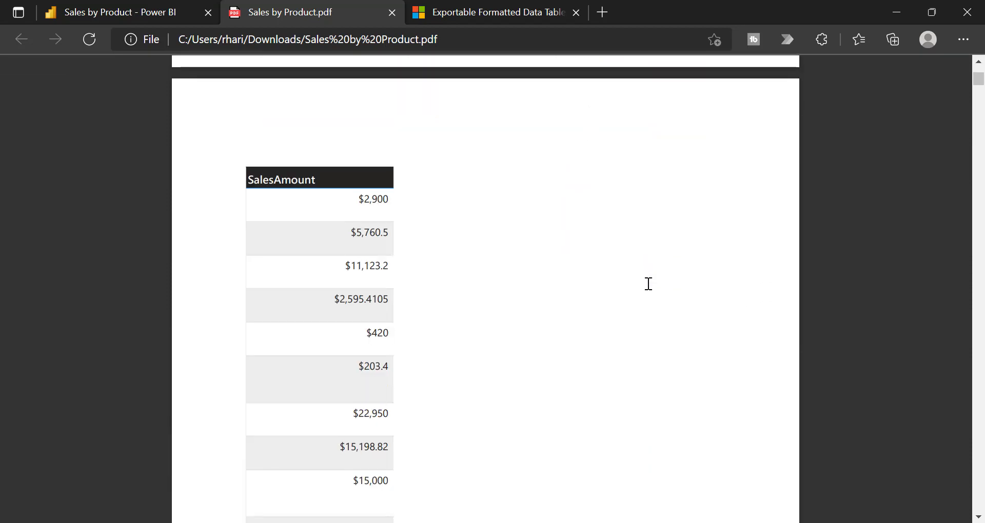
scroll(648, 283, "down", 5)
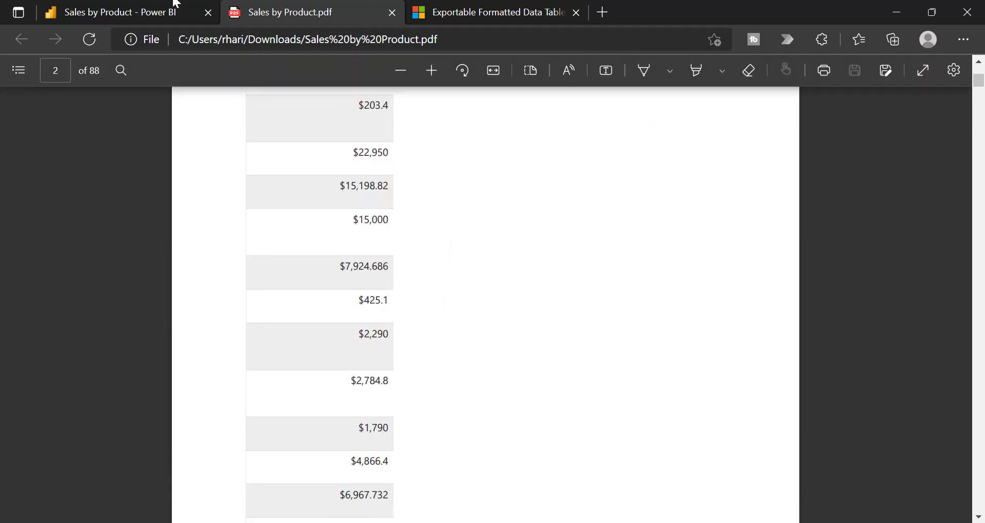
left_click(134, 11)
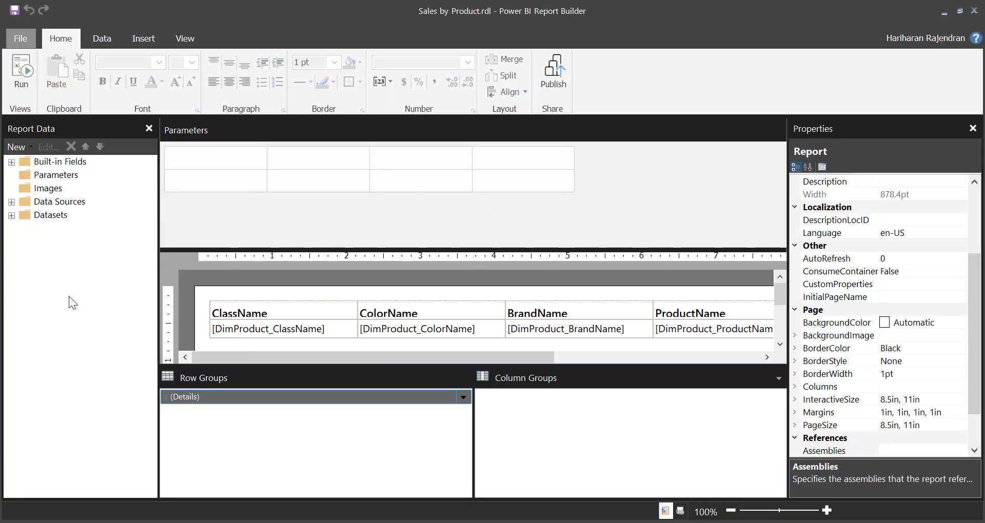
Step: Expand Datasets and Data Sources, select DataSource1, and open DataSet1's Dataset Properties
left_click(11, 215)
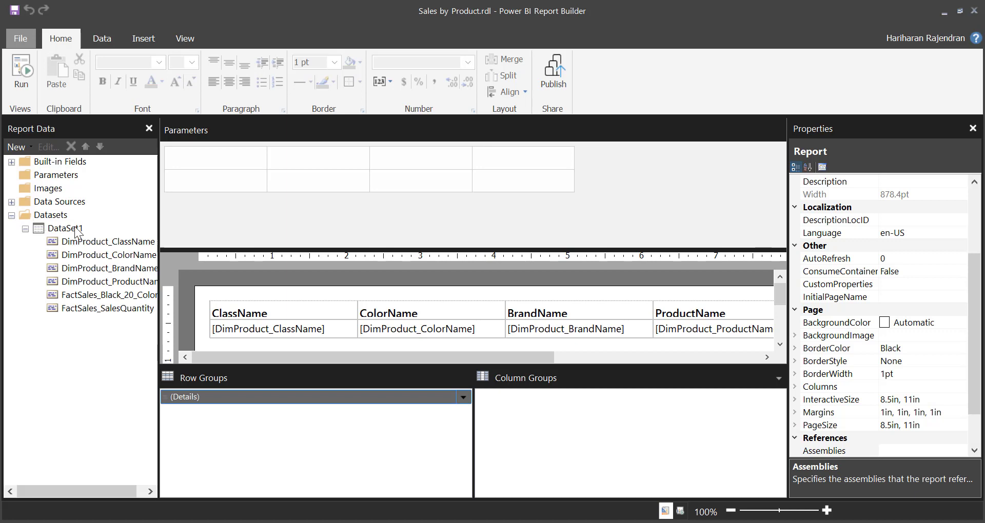
left_click(11, 202)
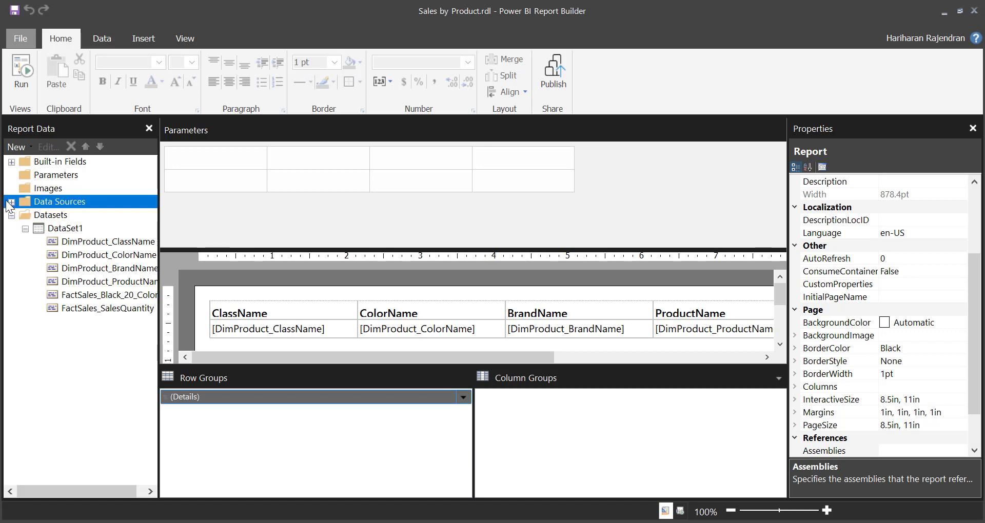
left_click(11, 202)
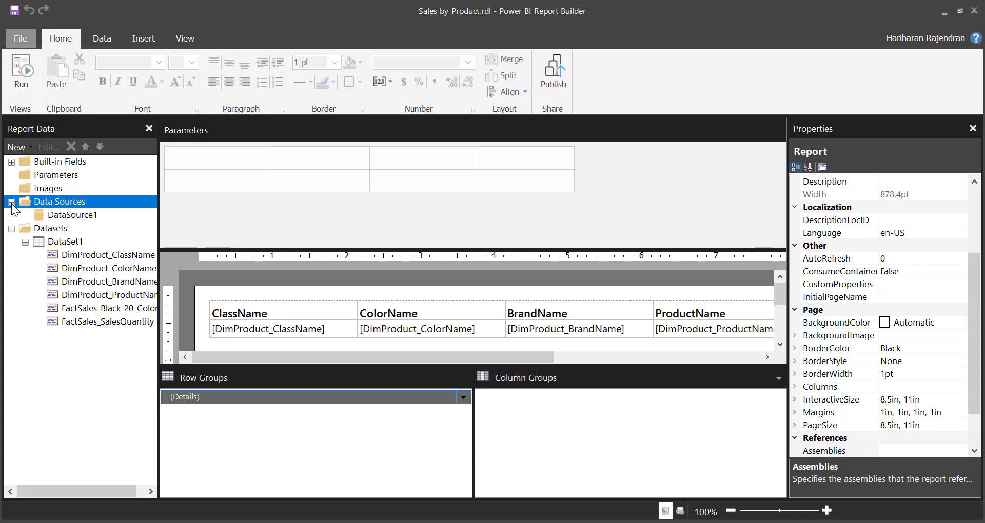
left_click(66, 217)
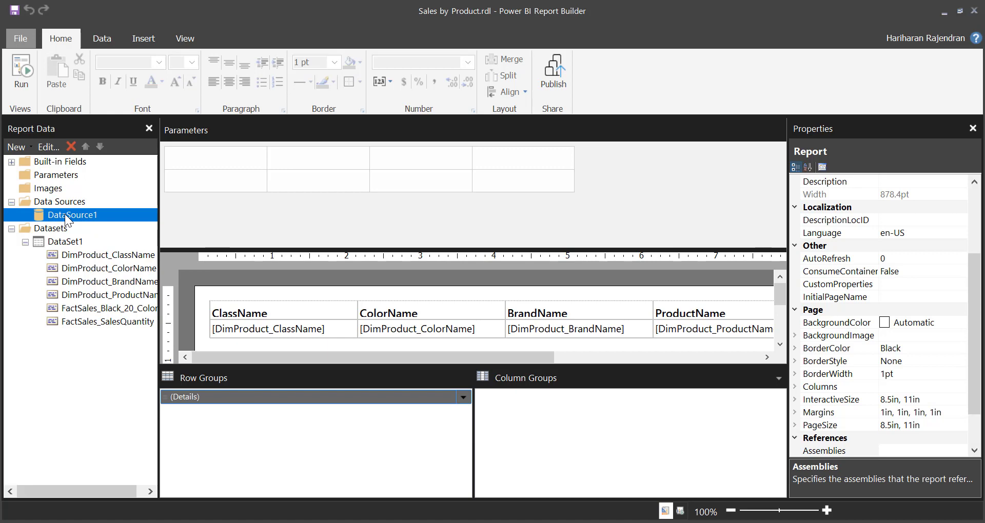
double_click(68, 242)
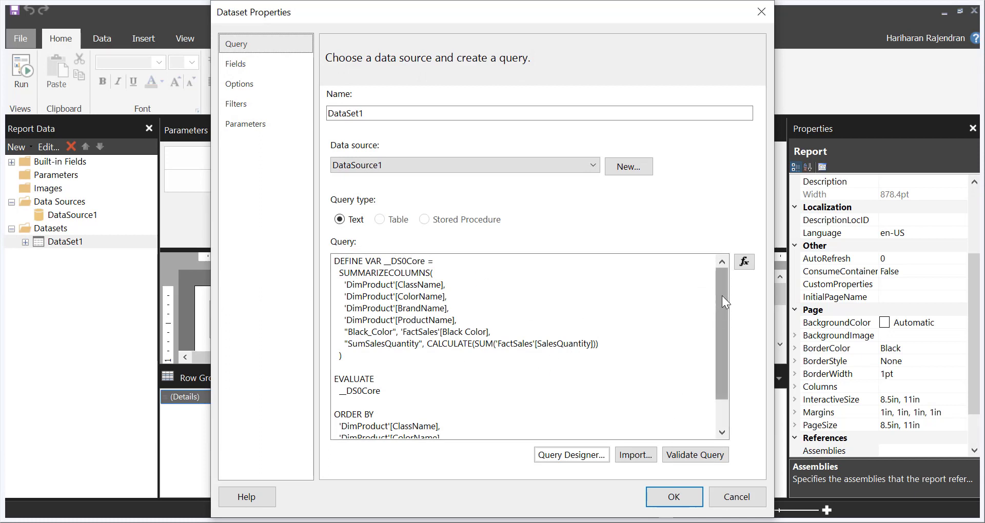
Step: Scroll through DataSet1's DAX query, then cancel the Dataset Properties dialog
left_click_drag(721, 301, 740, 269)
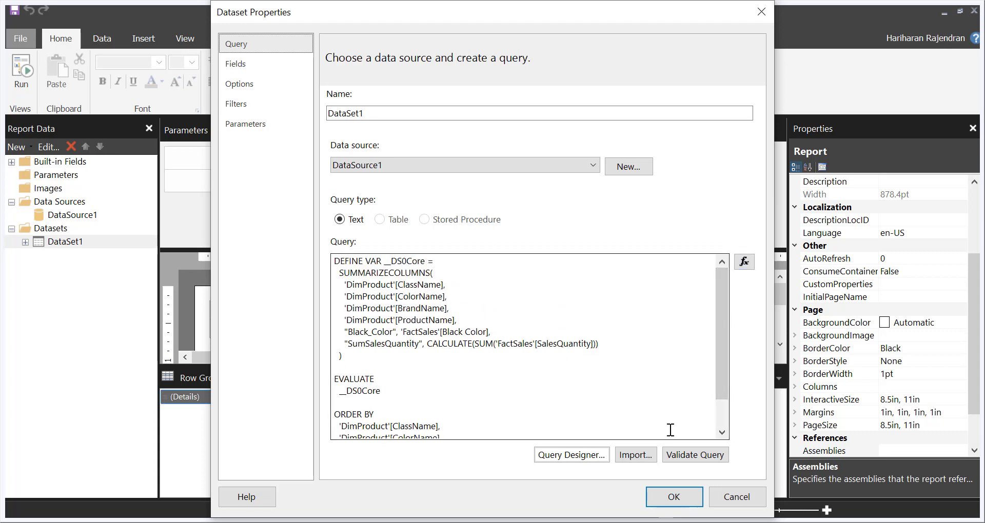
left_click(725, 496)
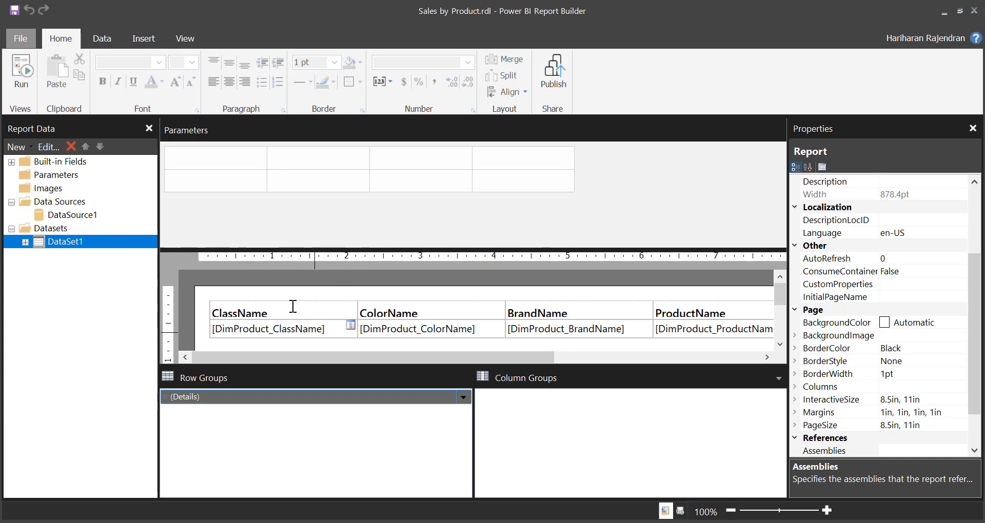
Step: Open the Publish to Power BI Service dialog from the File menu
left_click(27, 37)
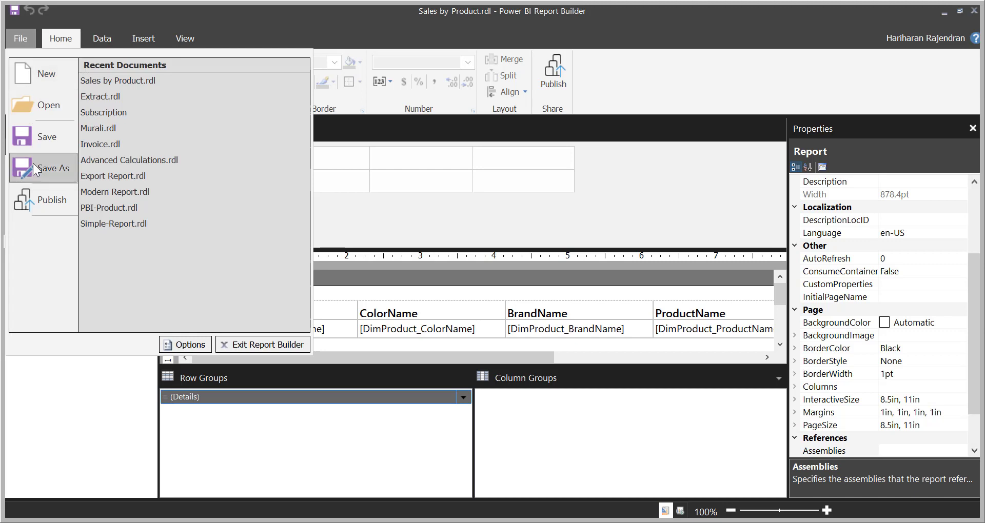
mouse_move(36, 198)
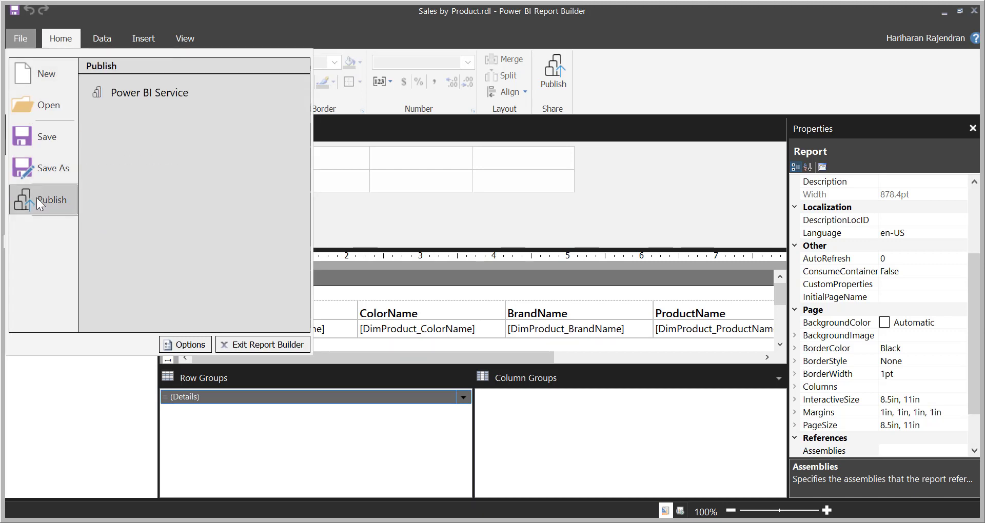
left_click(36, 198)
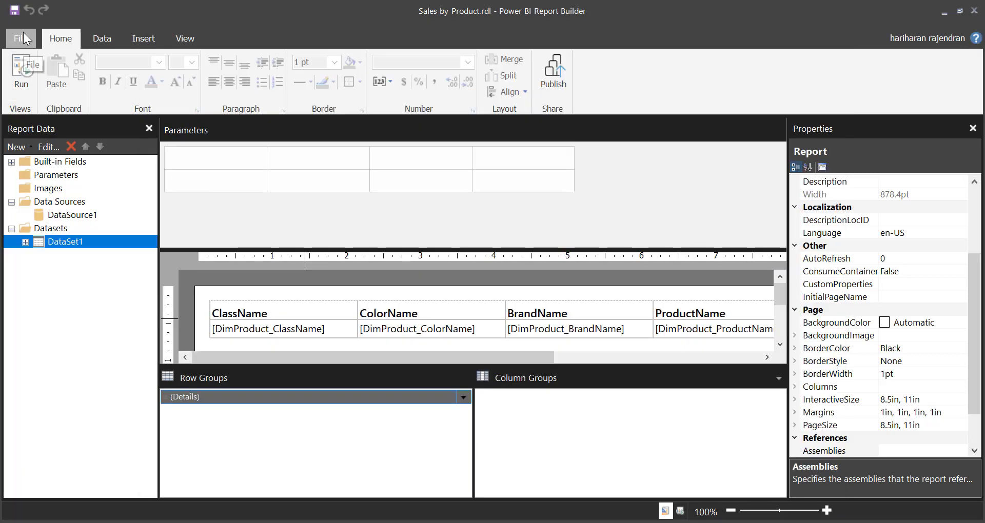
left_click(551, 75)
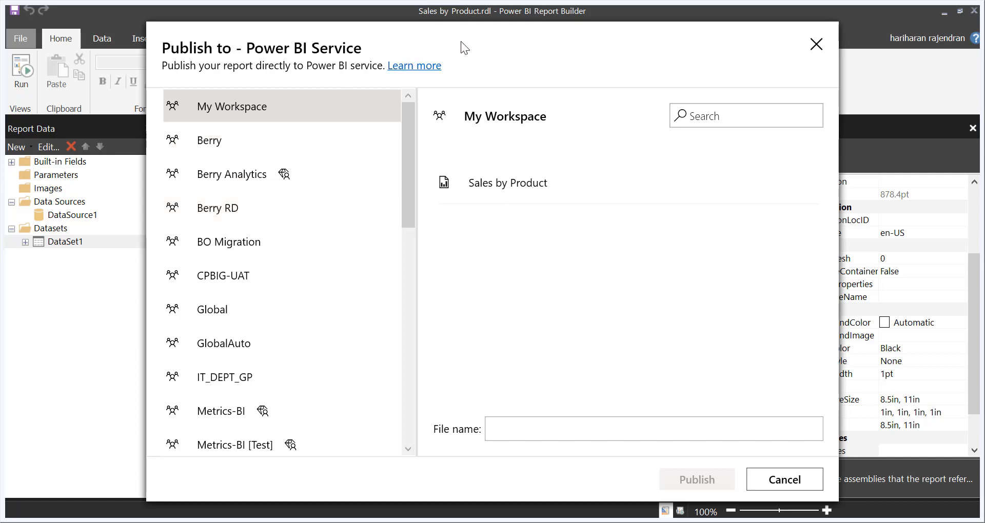
Step: Publish over Sales by Product in Berry RD, then dismiss the NotCreatedByFormattedTableReport error
left_click(223, 212)
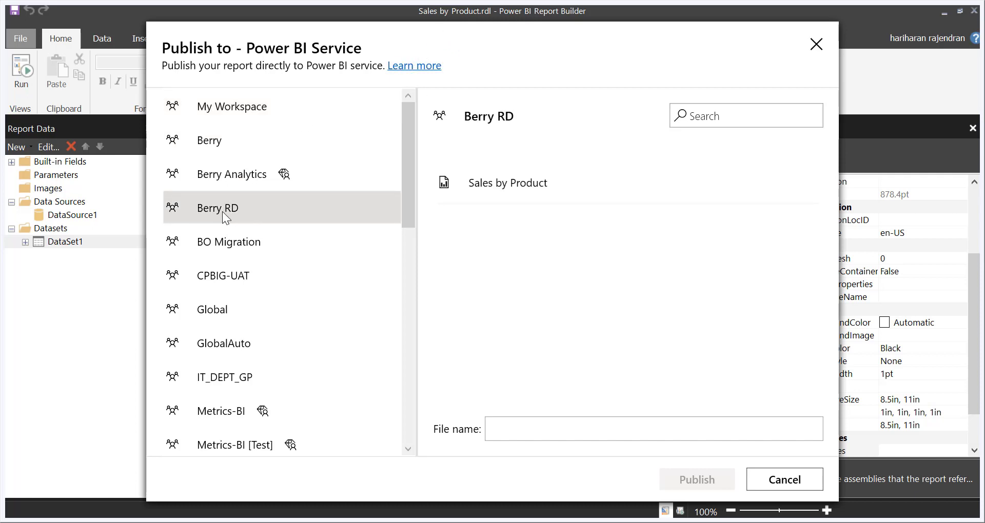
left_click(497, 185)
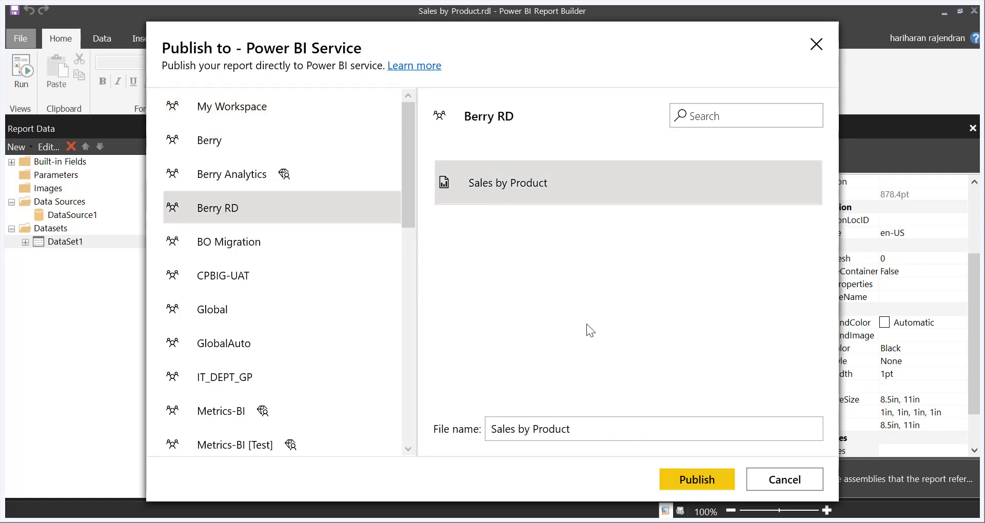
left_click(696, 478)
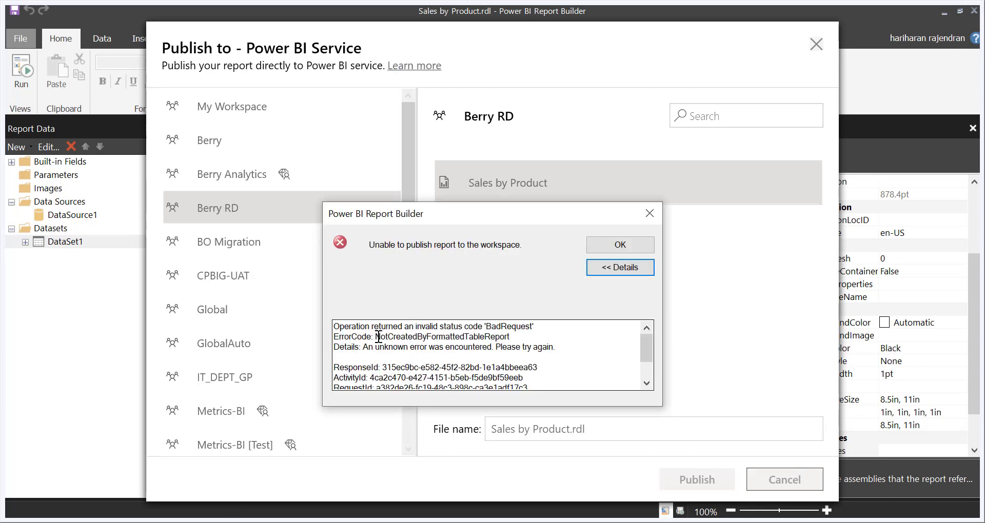
left_click_drag(375, 336, 515, 337)
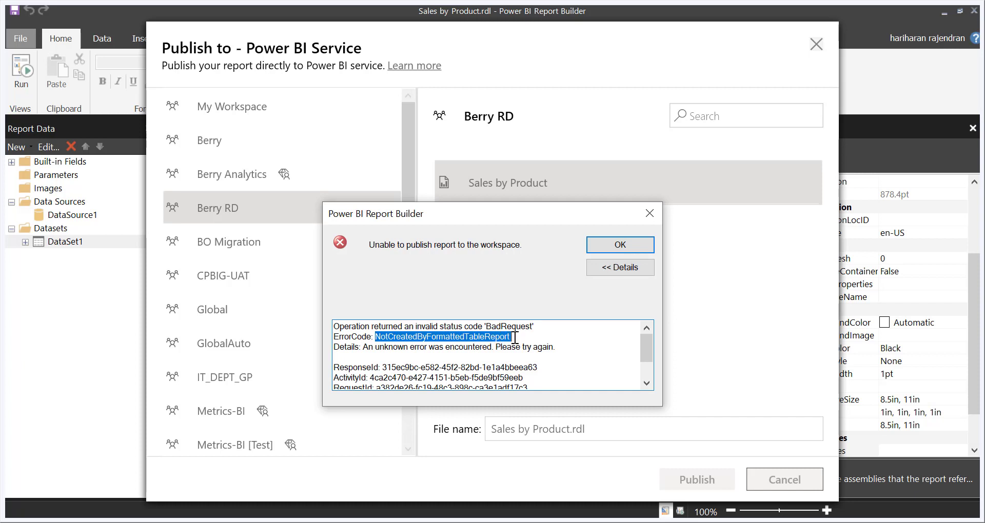
left_click(648, 213)
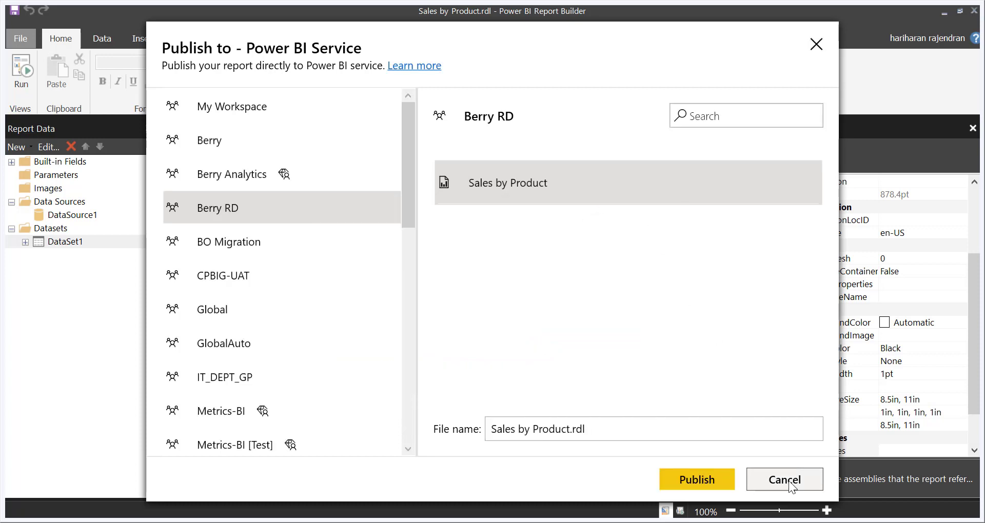
Step: Cancel publishing and return to the closing paragraphs of the formatted tables blog post
left_click(789, 481)
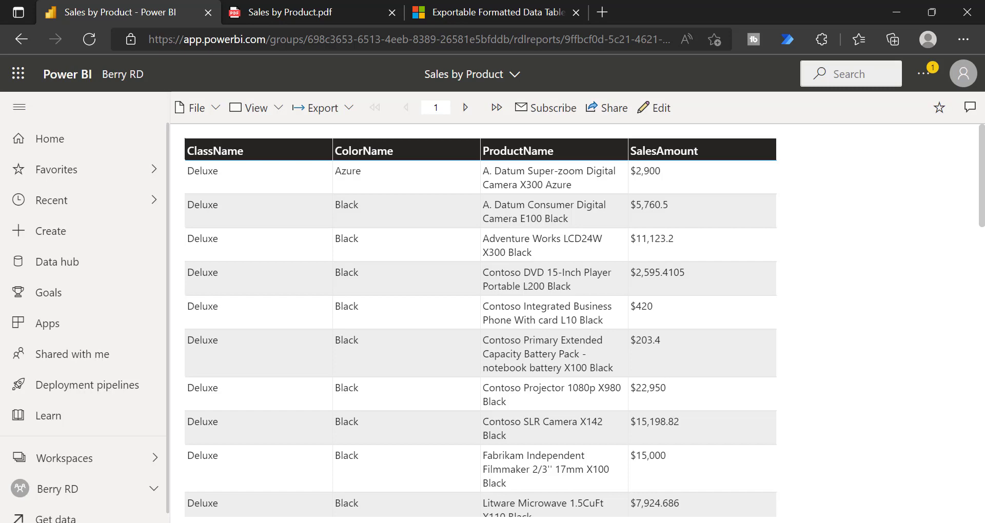
left_click(496, 6)
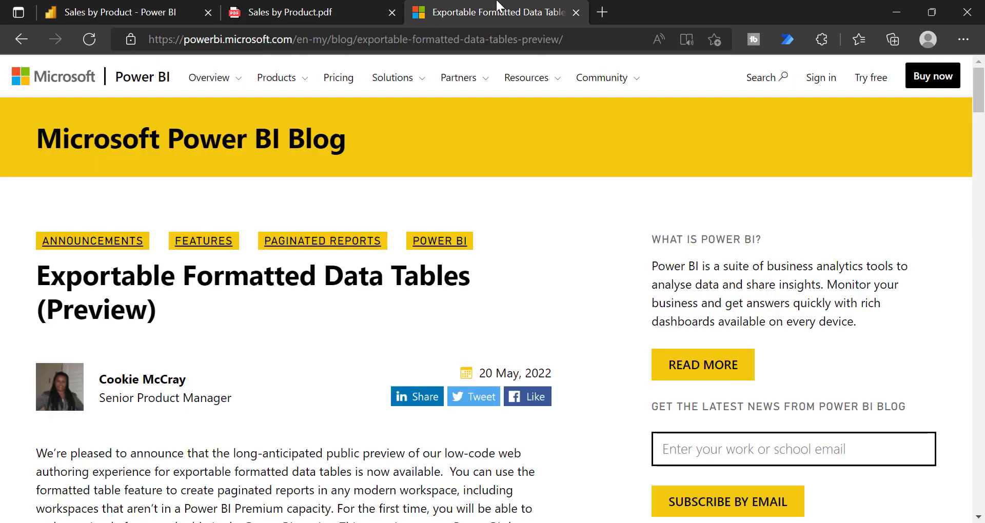
key("Page_Down")
key("Page_Down")
key("Page_Down")
key("Page_Down")
key("Page_Down")
key("Page_Down")
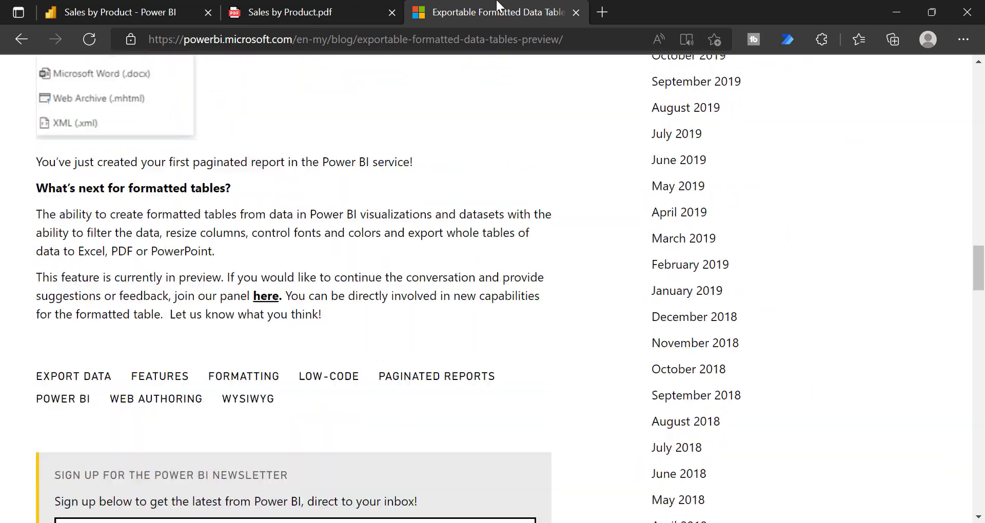
key("Up")
key("Up")
key("Up")
key("Up")
key("Up")
key("Up")
key("Up")
key("Up")
key("Up")
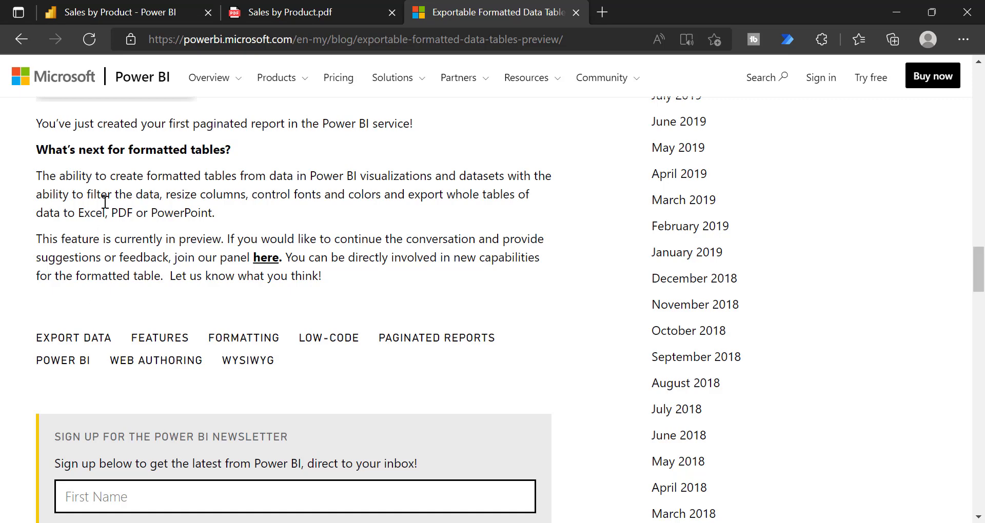
Step: Highlight the paragraph about exporting formatted tables to Excel, PDF and PowerPoint, then clear it
left_click_drag(37, 194, 185, 194)
left_click_drag(273, 195, 491, 209)
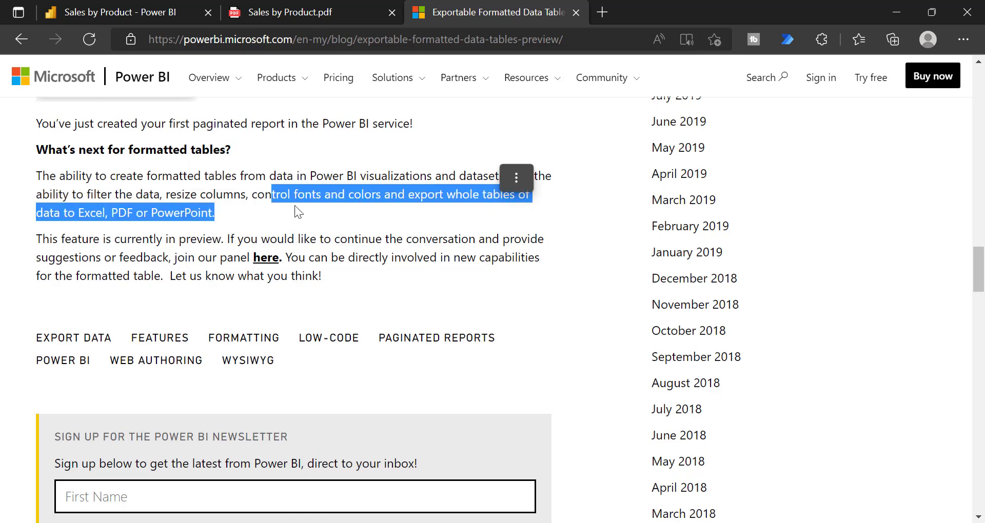
left_click(219, 211)
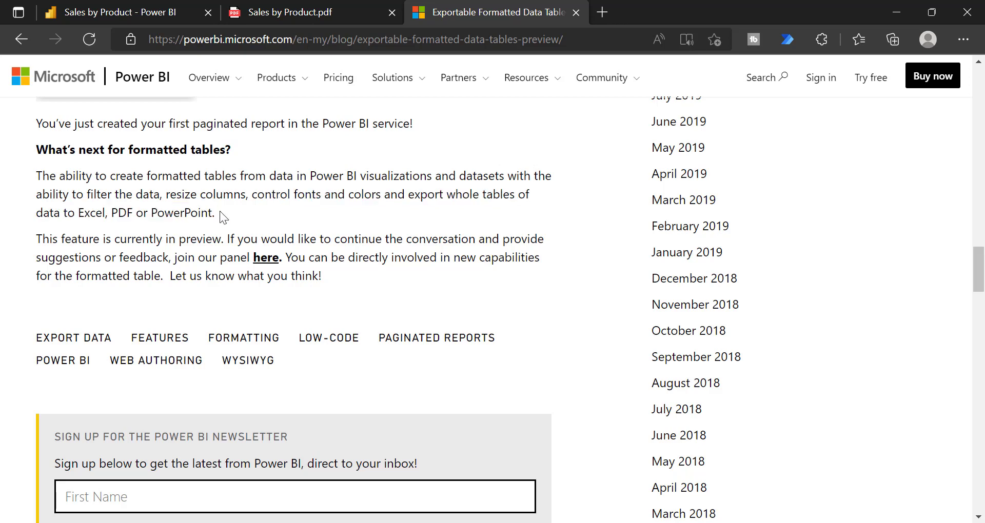